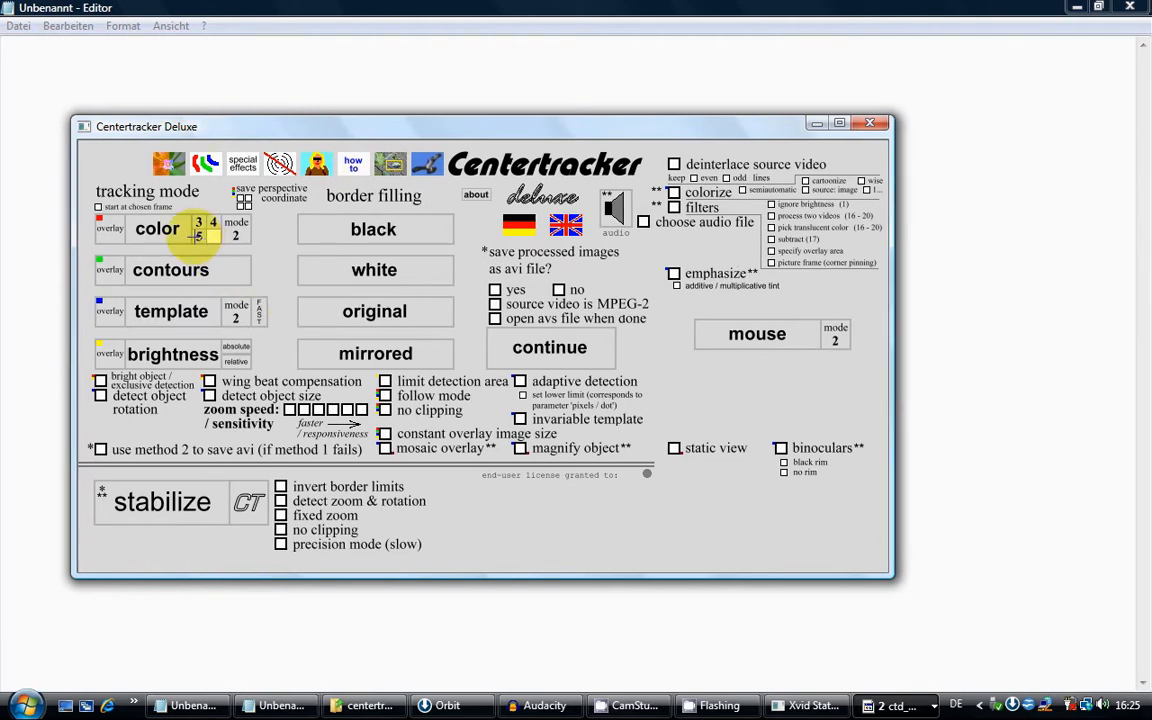
Configure color tracking mode 5 with start at chosen frame, the upper-left perspective coordinate saved, and follow mode enabled
click(199, 235)
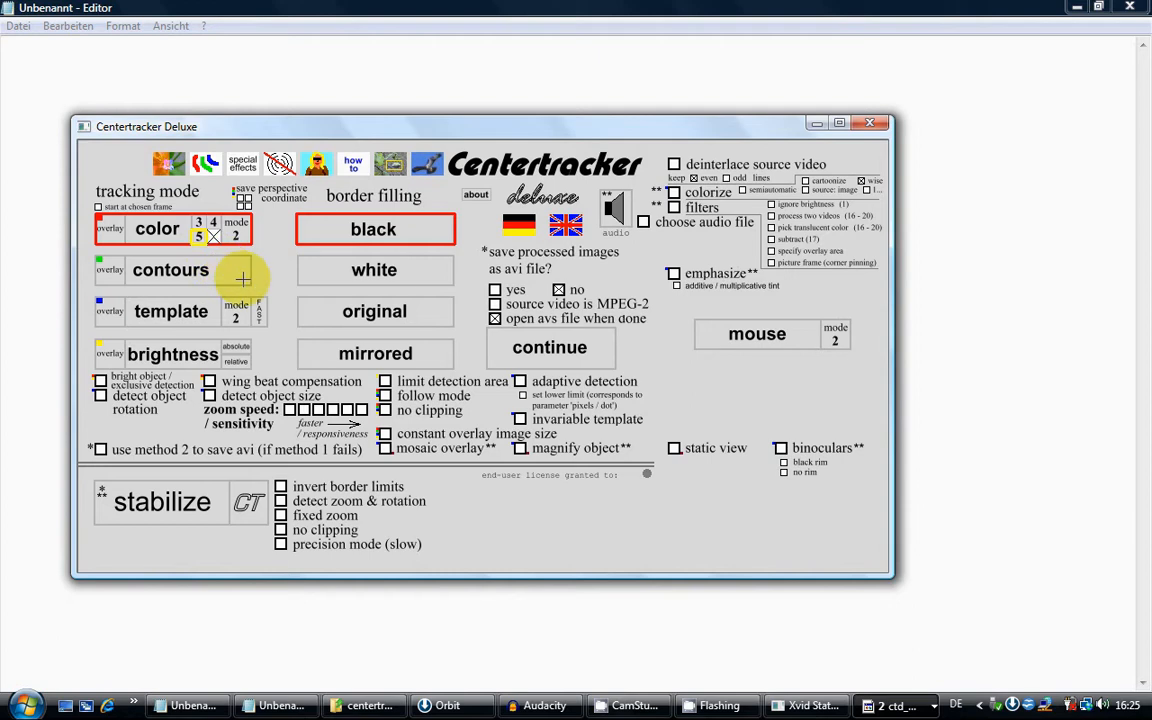
click(98, 206)
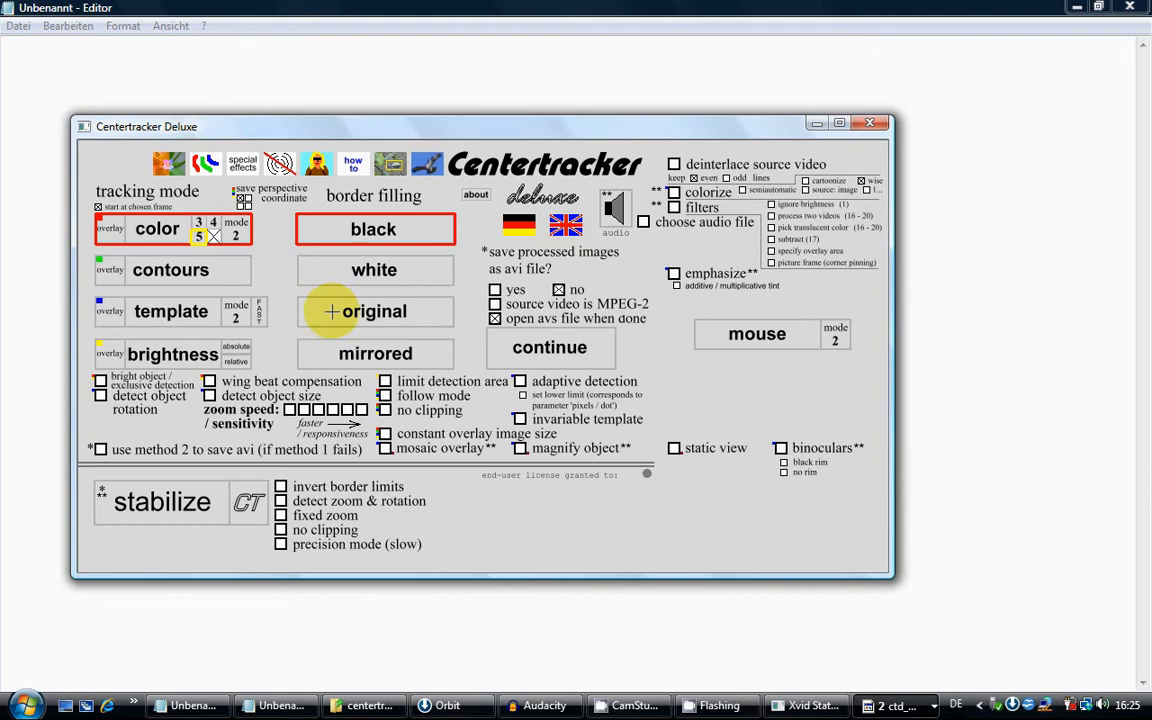
click(385, 395)
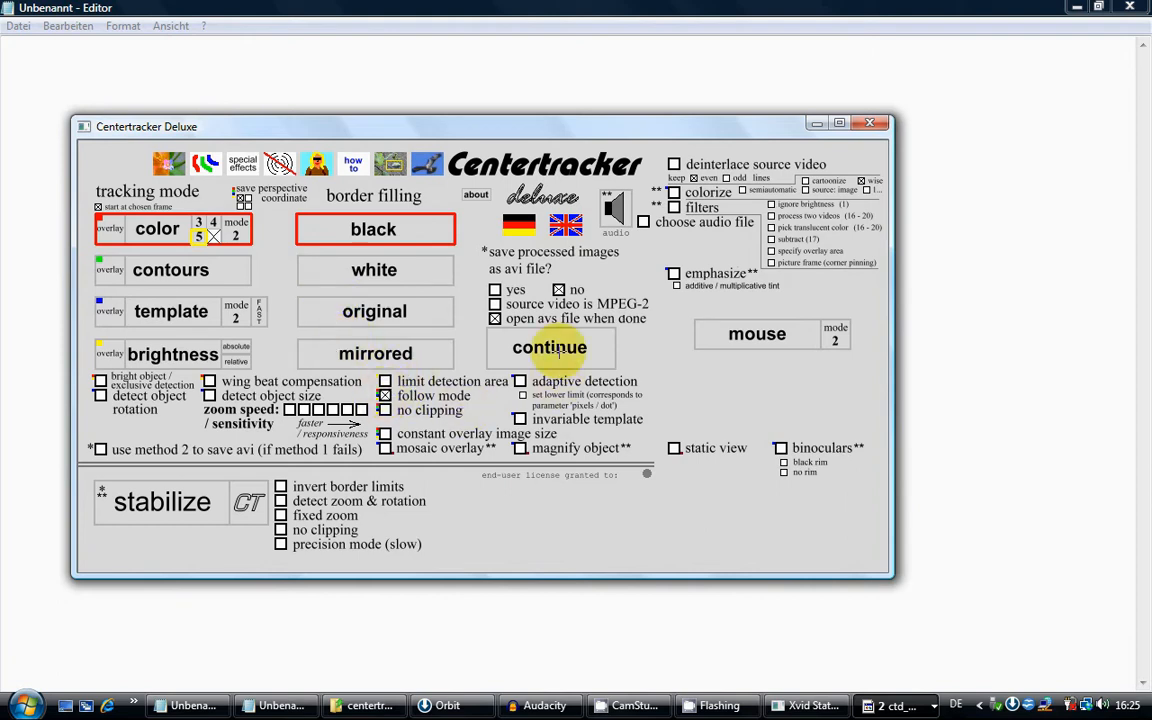
click(549, 347)
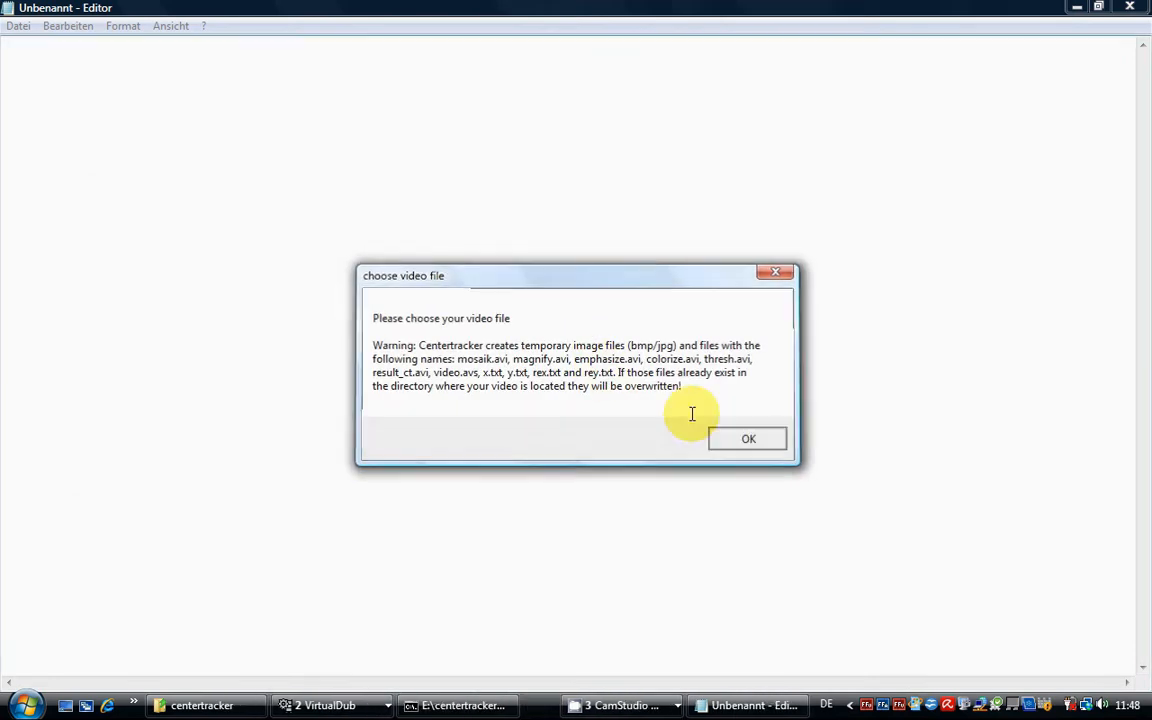
Load mirror2.avi as the source video and go to frame 57
key(Return)
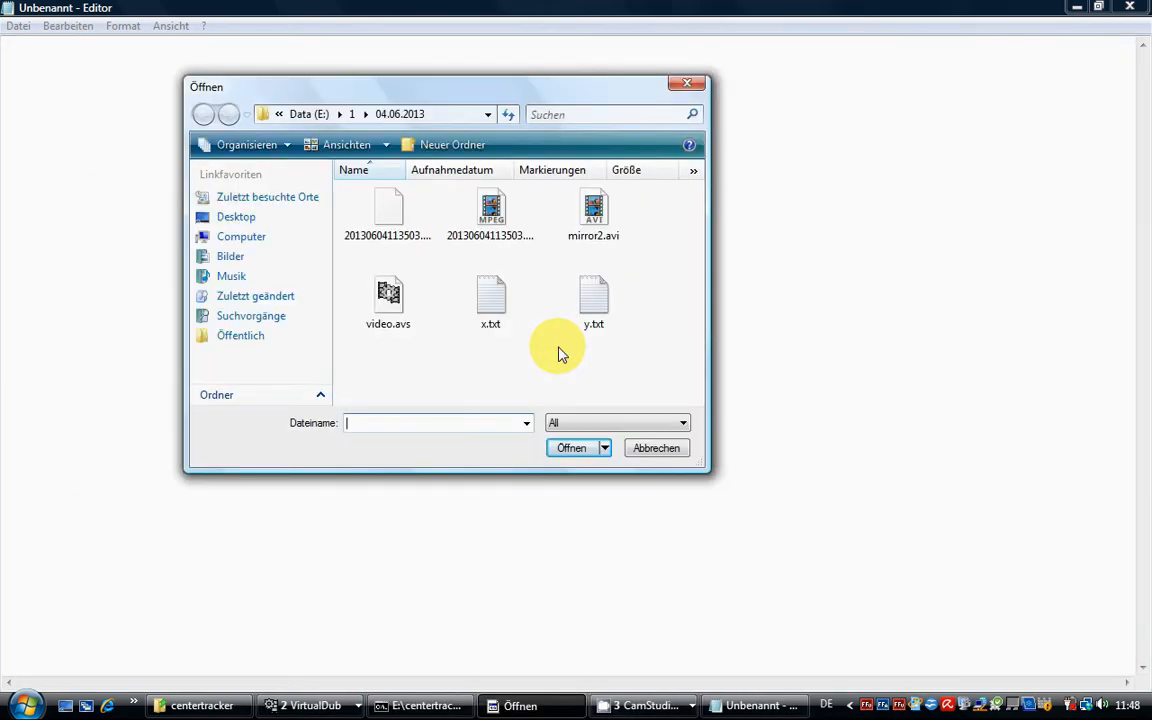
double_click(594, 215)
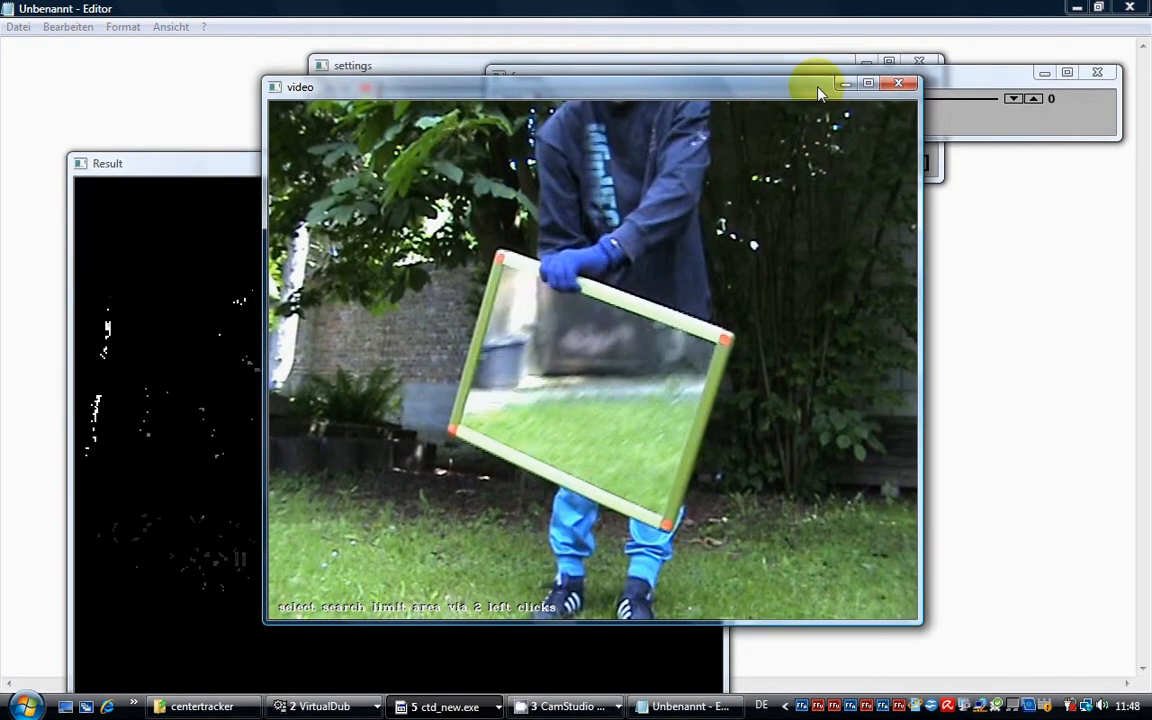
click(947, 76)
click(1027, 97)
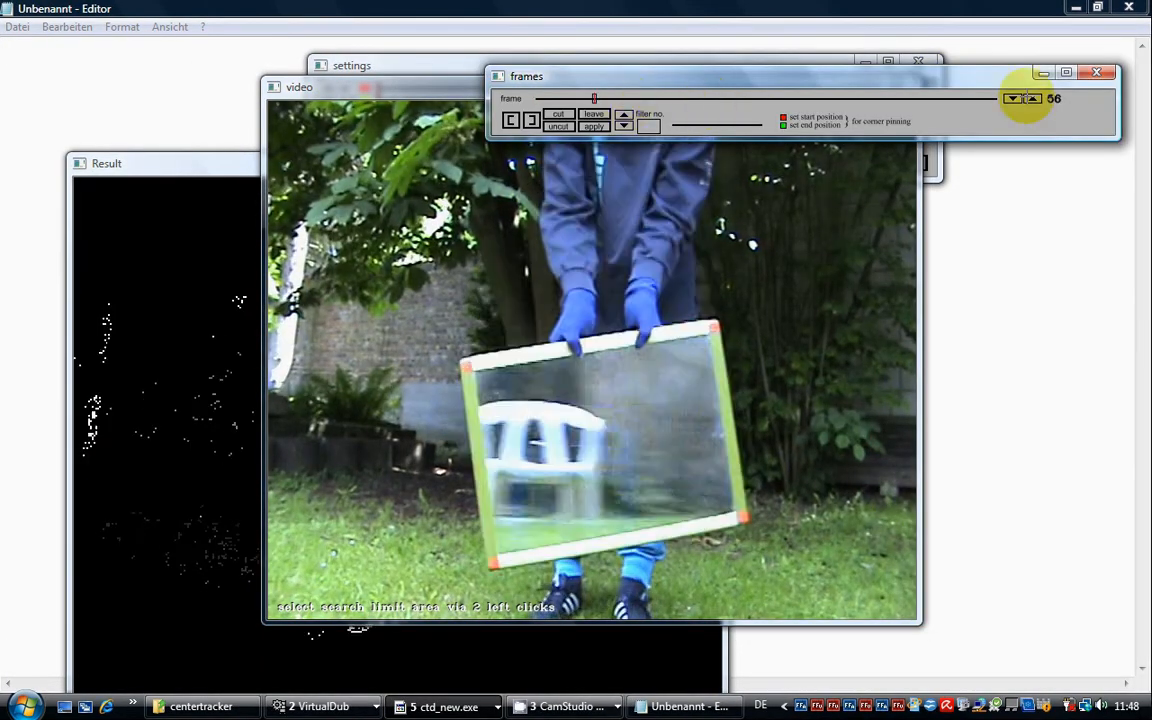
click(1027, 97)
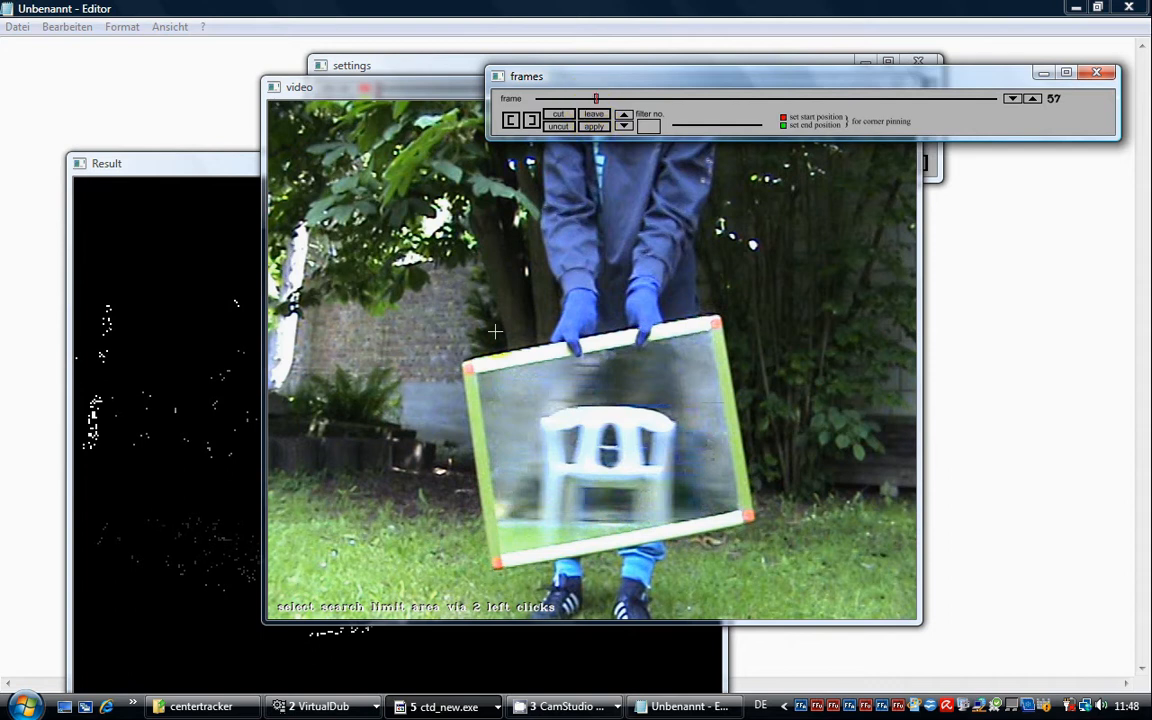
Limit the search area to a box around the mirror's upper-left corner marker and pick its color for tracking
click(425, 325)
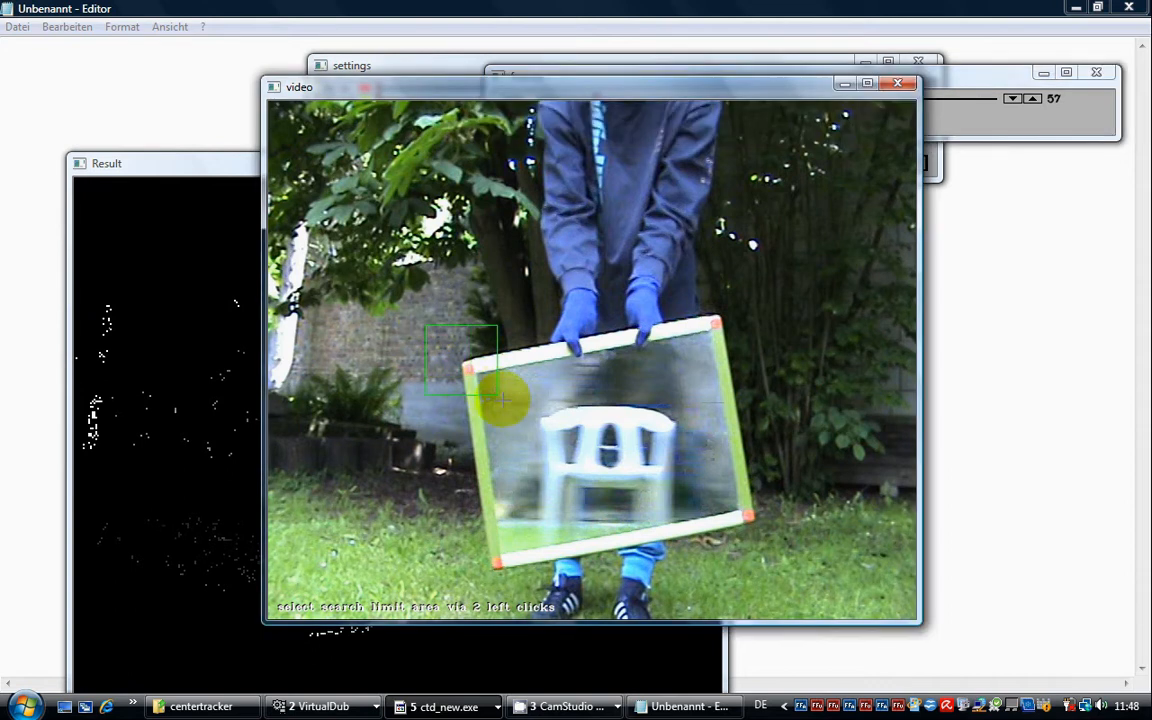
click(518, 409)
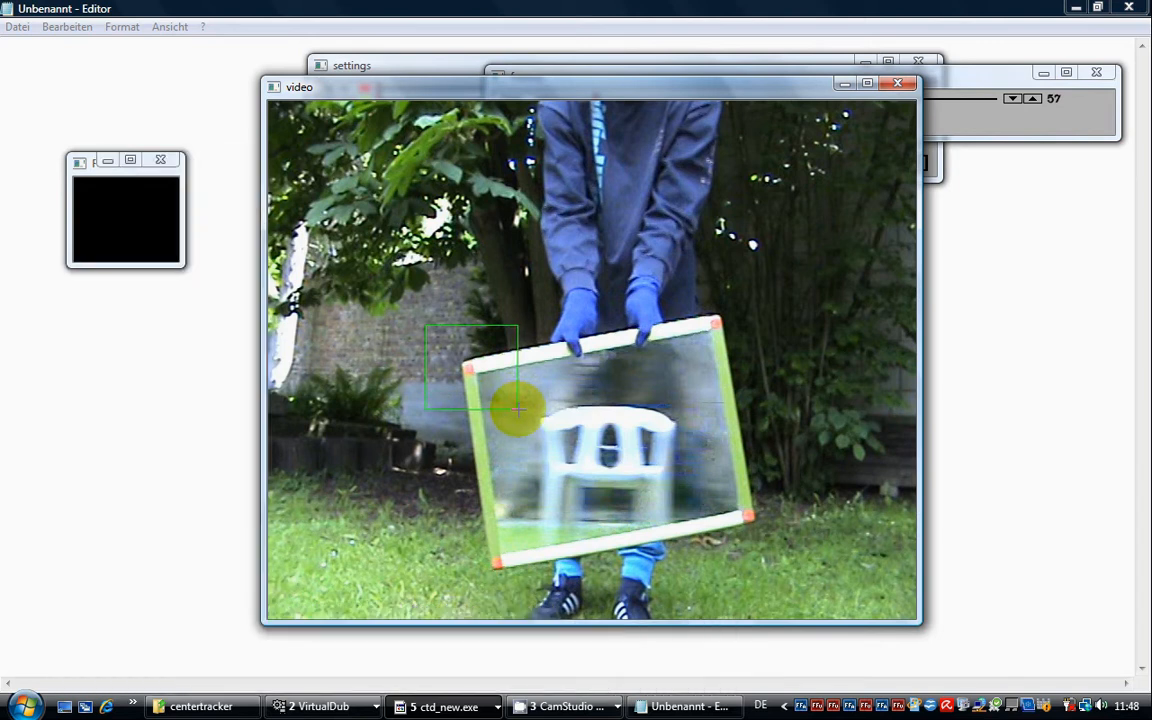
click(469, 369)
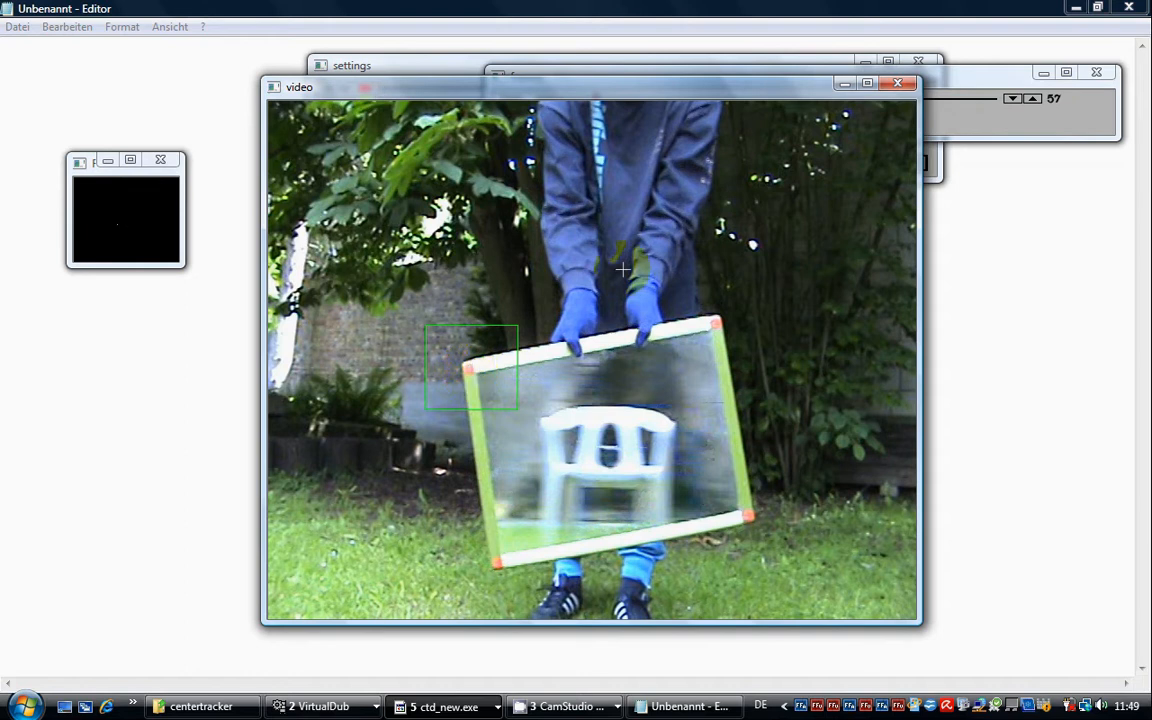
Set the maximum red, green and blue tolerances to 30 for the upper-left marker and run the tracking
click(845, 62)
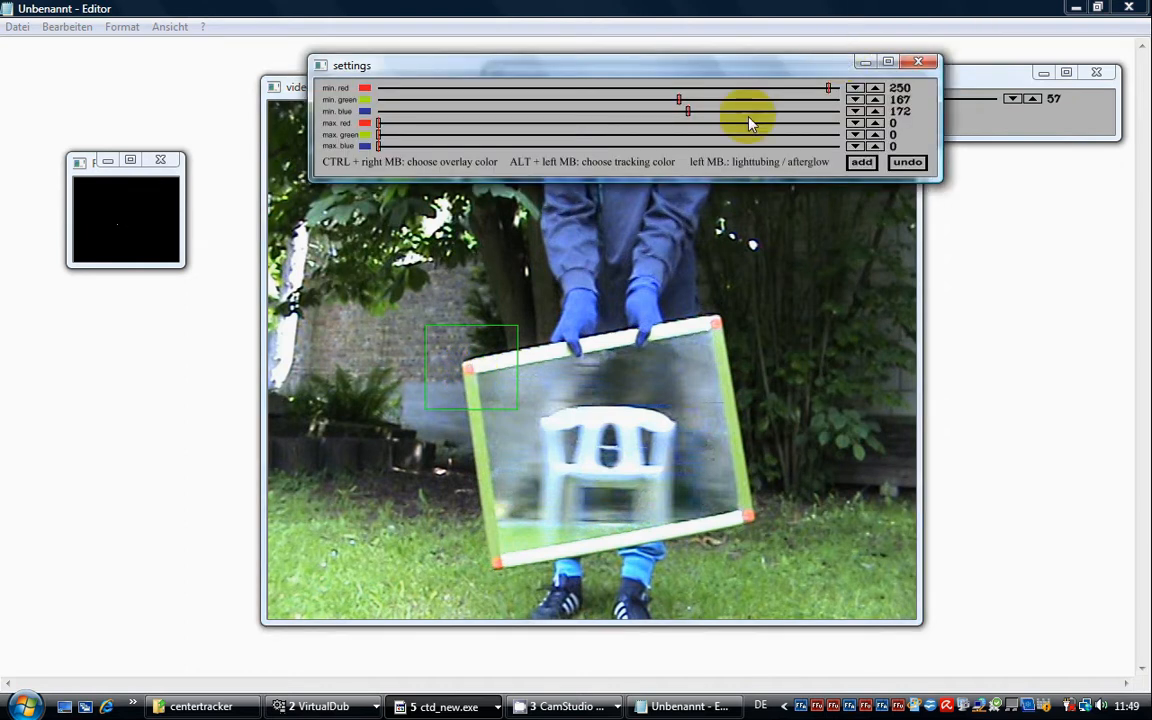
click(430, 123)
click(433, 124)
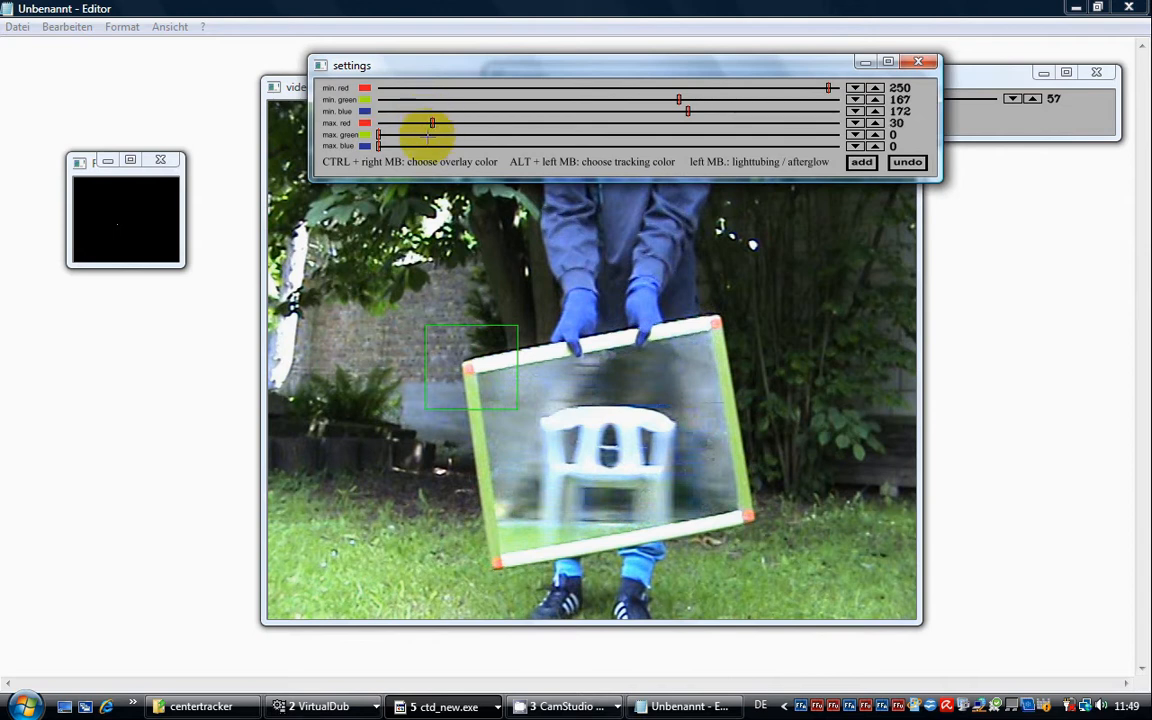
click(431, 135)
click(433, 146)
click(433, 134)
key(Escape)
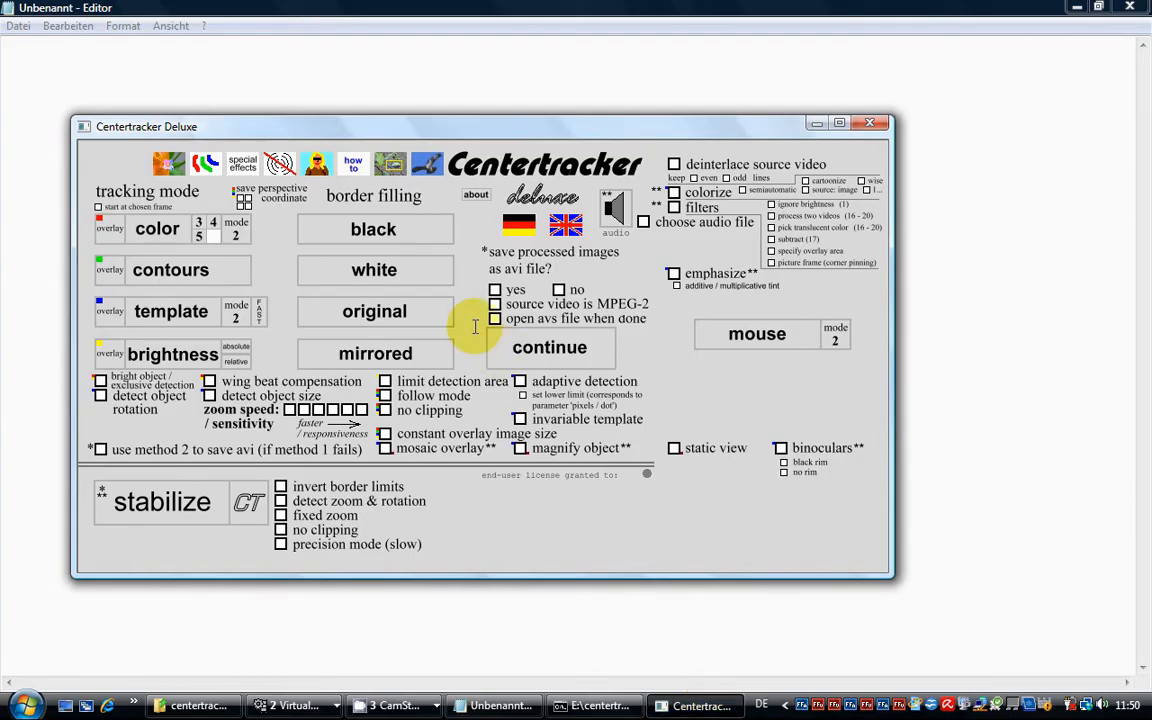
Configure color tracking mode 5 with start at chosen frame, the upper-right perspective coordinate saved, and follow mode enabled
click(200, 231)
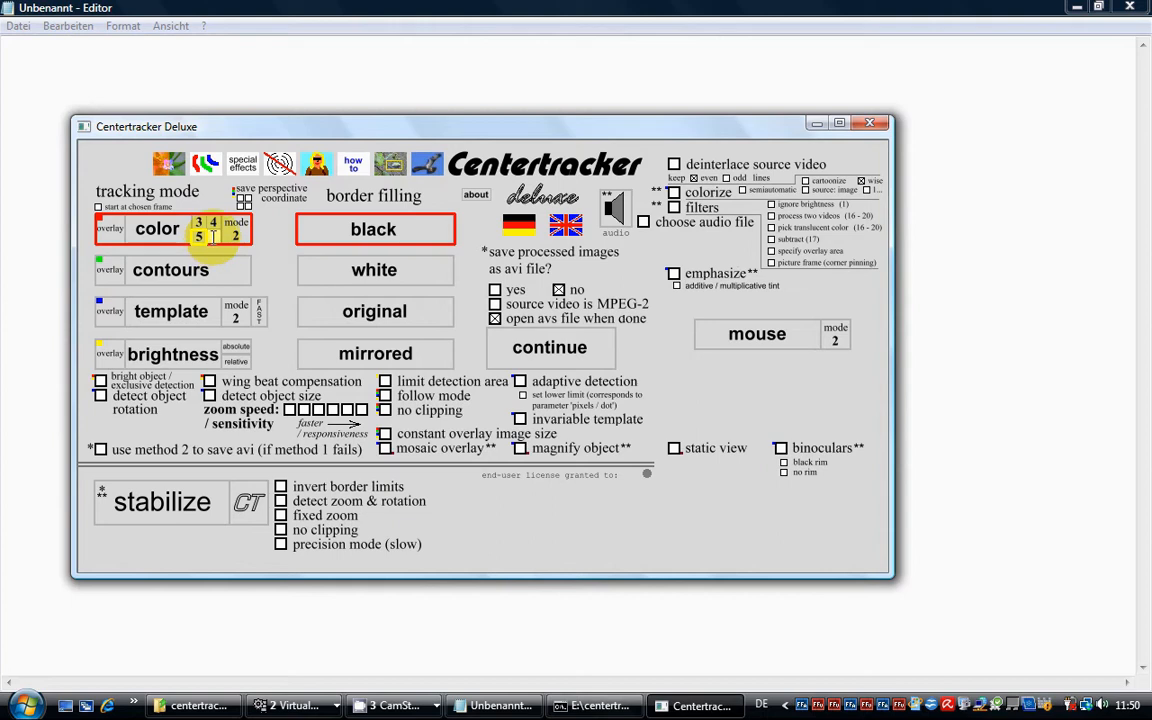
click(98, 206)
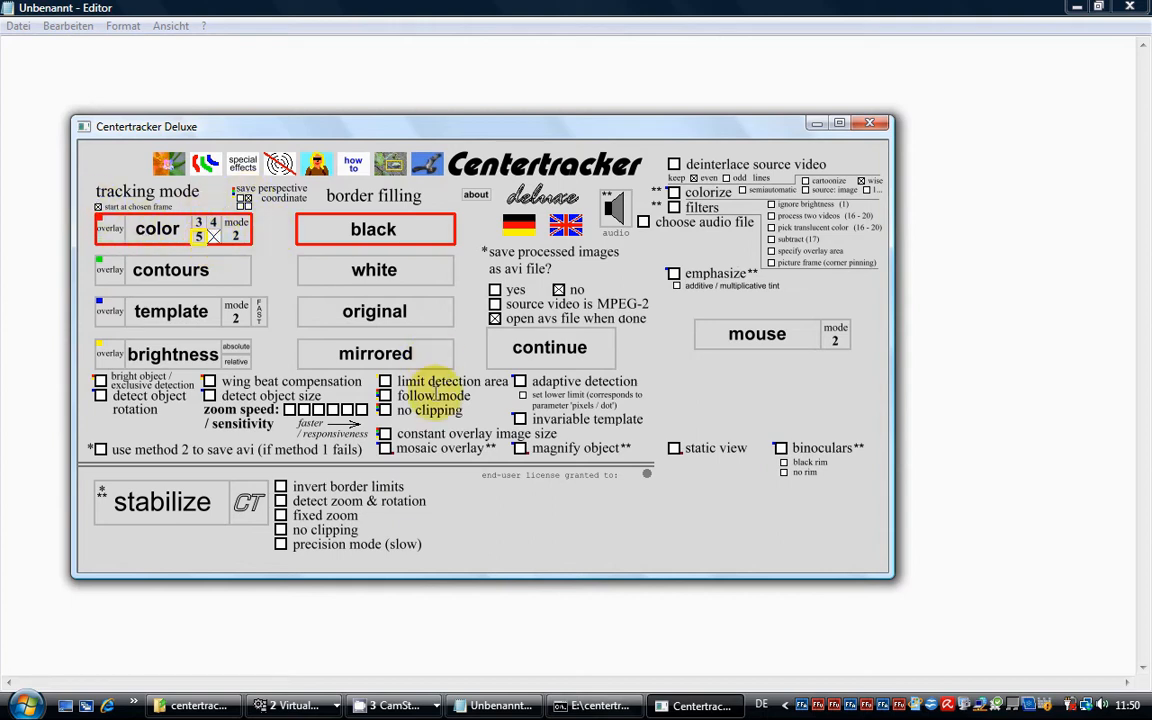
click(385, 395)
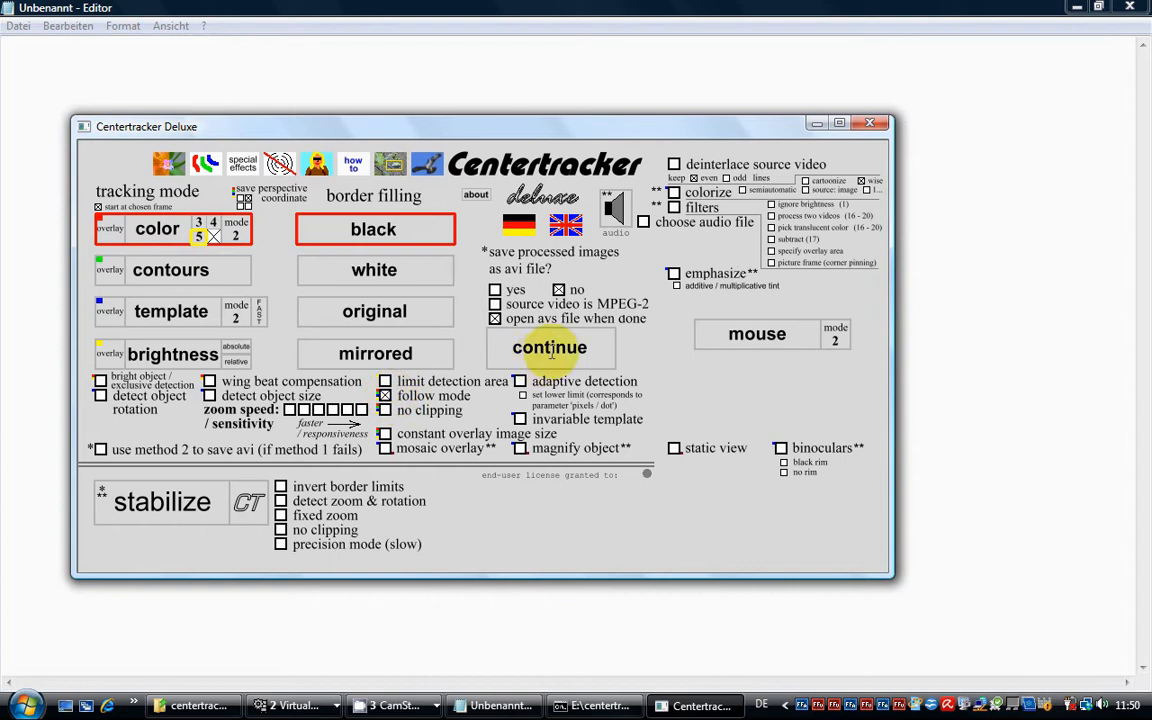
click(549, 349)
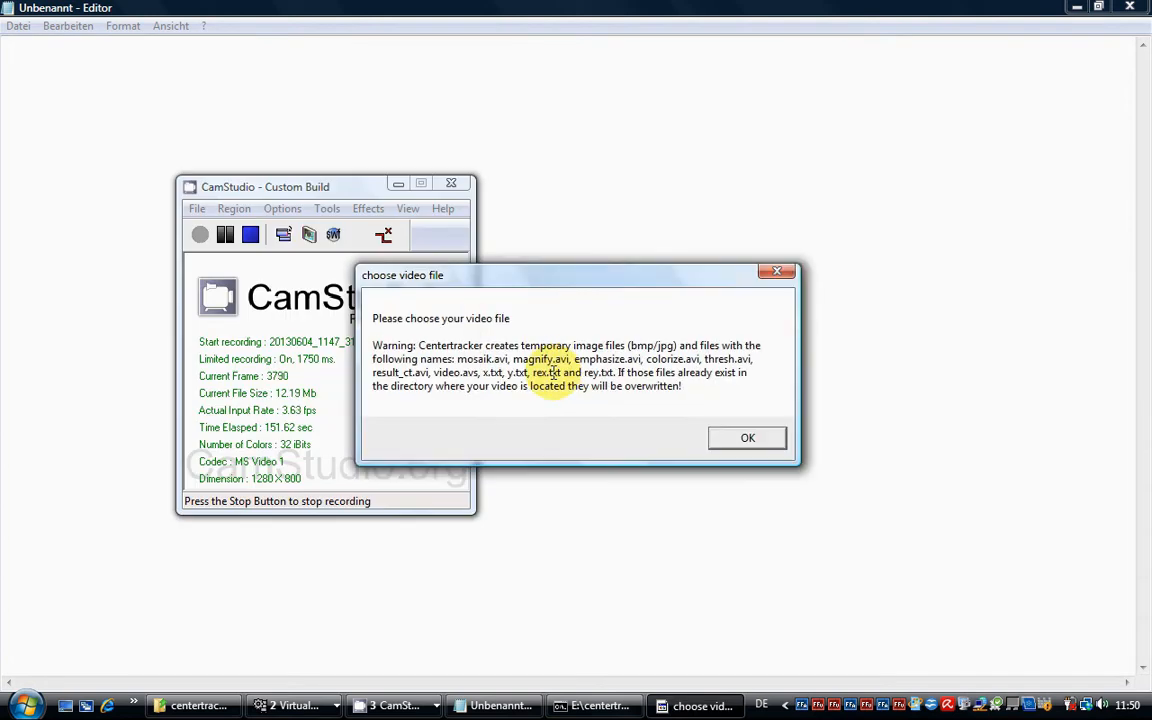
Load mirror2.avi again and go to frame 57 for tracking the upper-right corner
click(741, 437)
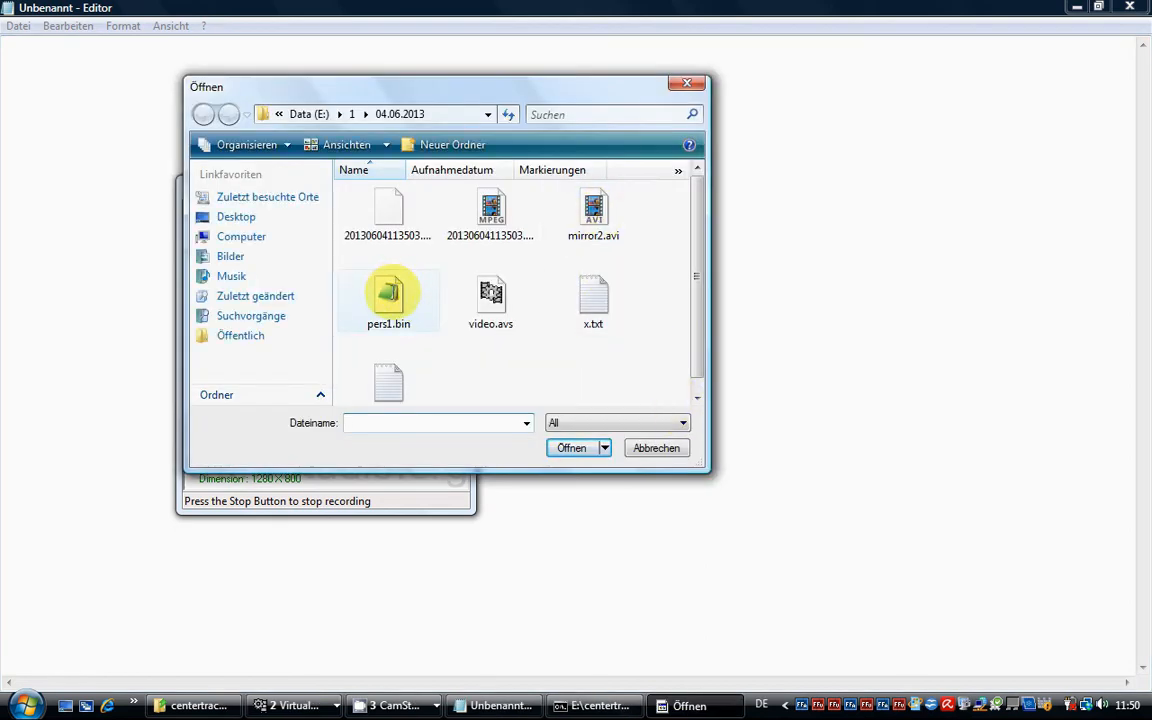
double_click(589, 210)
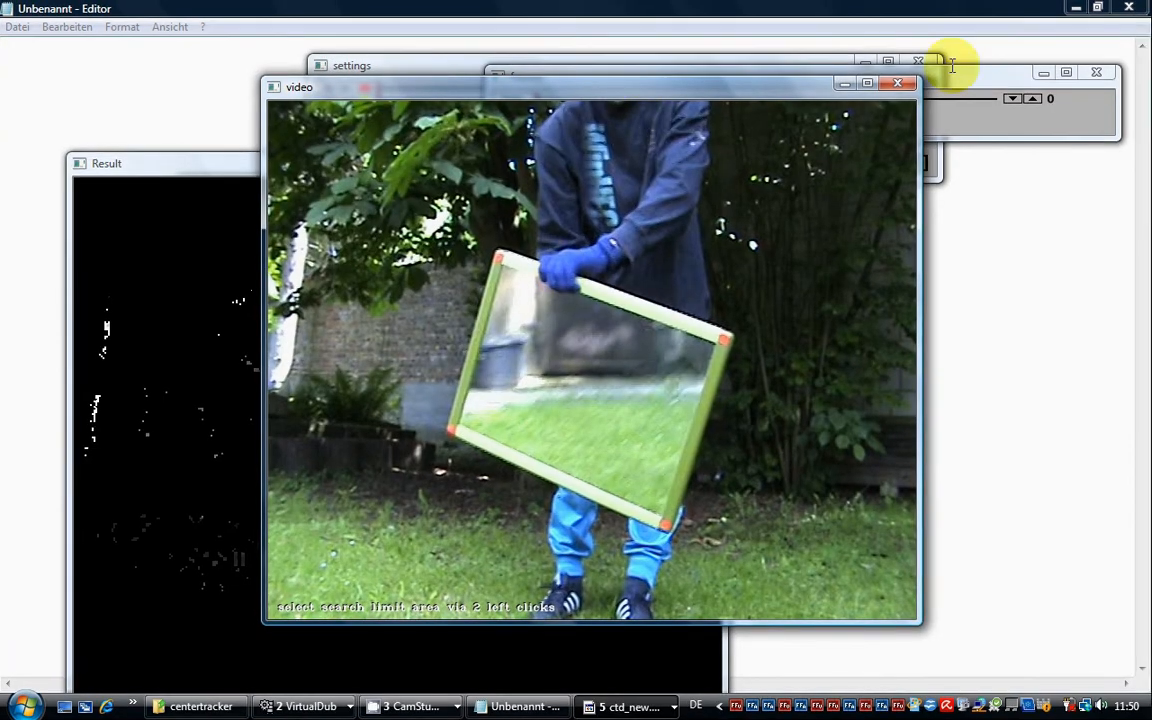
click(648, 98)
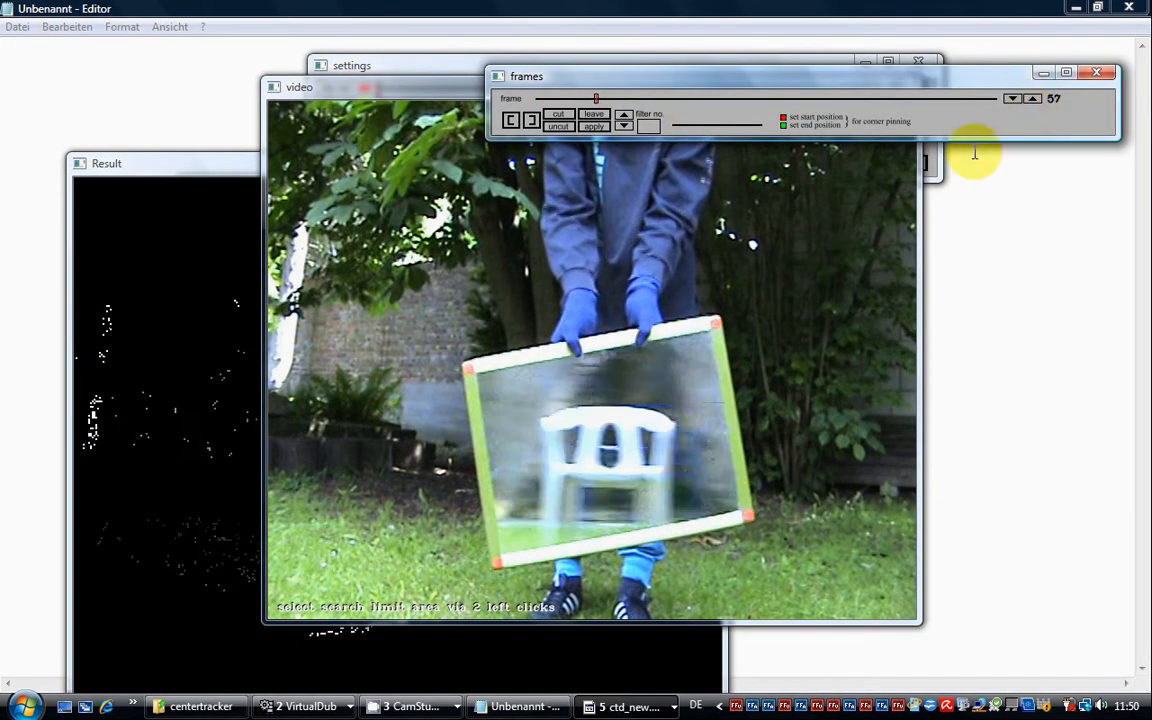
Limit the search area to the mirror's upper-right corner marker and set the maximum red, green and blue tolerances to 30
click(683, 291)
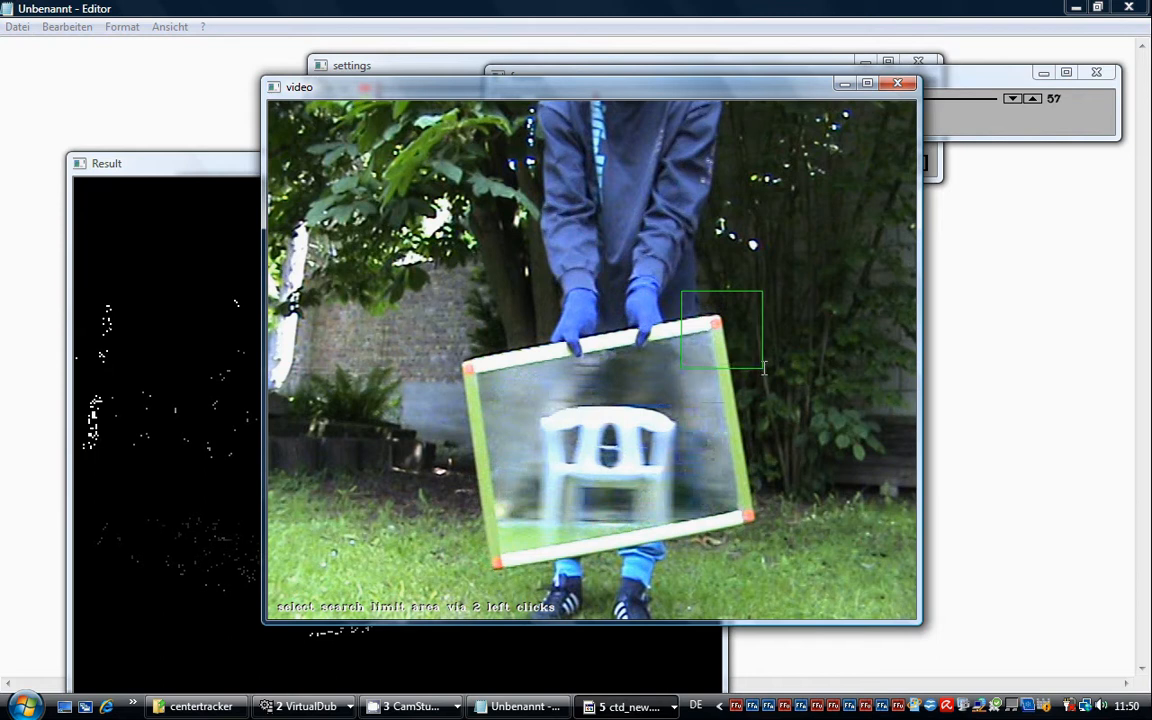
click(767, 372)
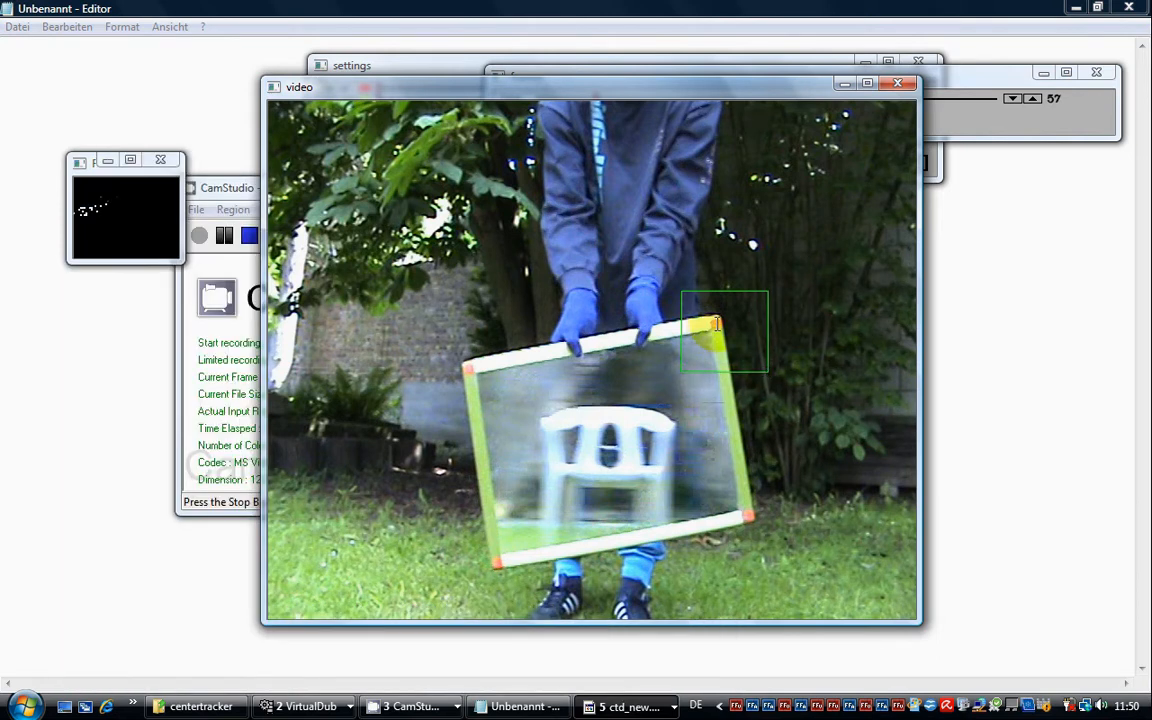
click(424, 69)
drag(378, 122, 433, 145)
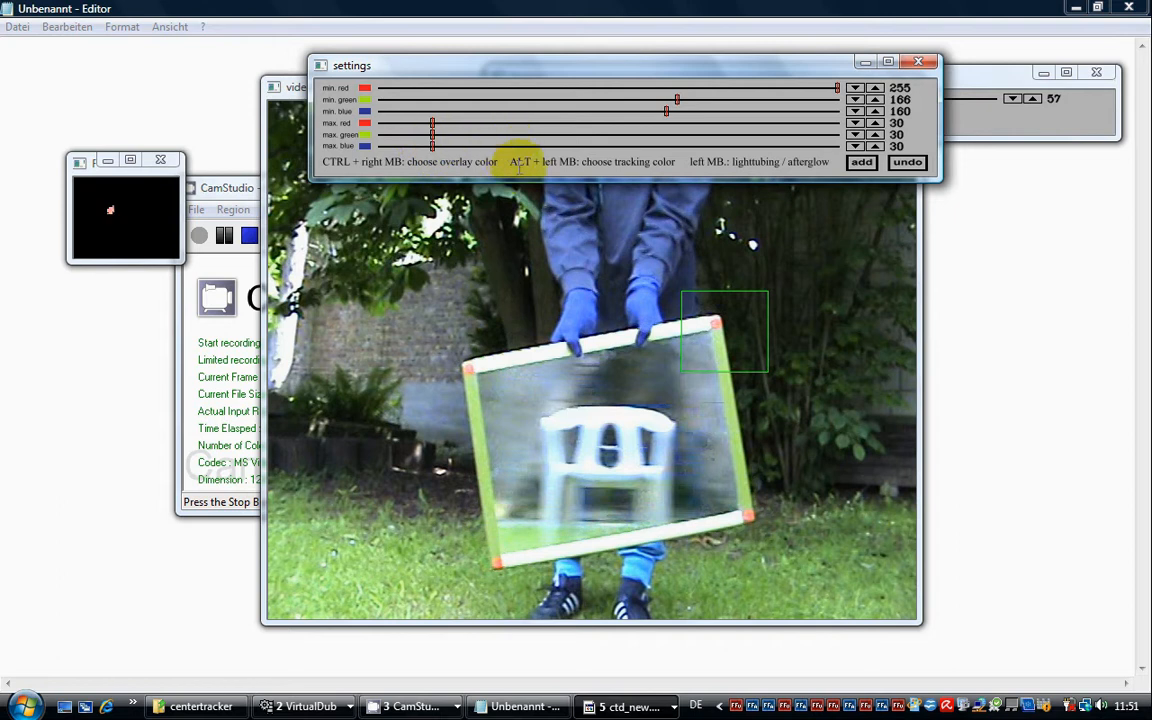
click(519, 166)
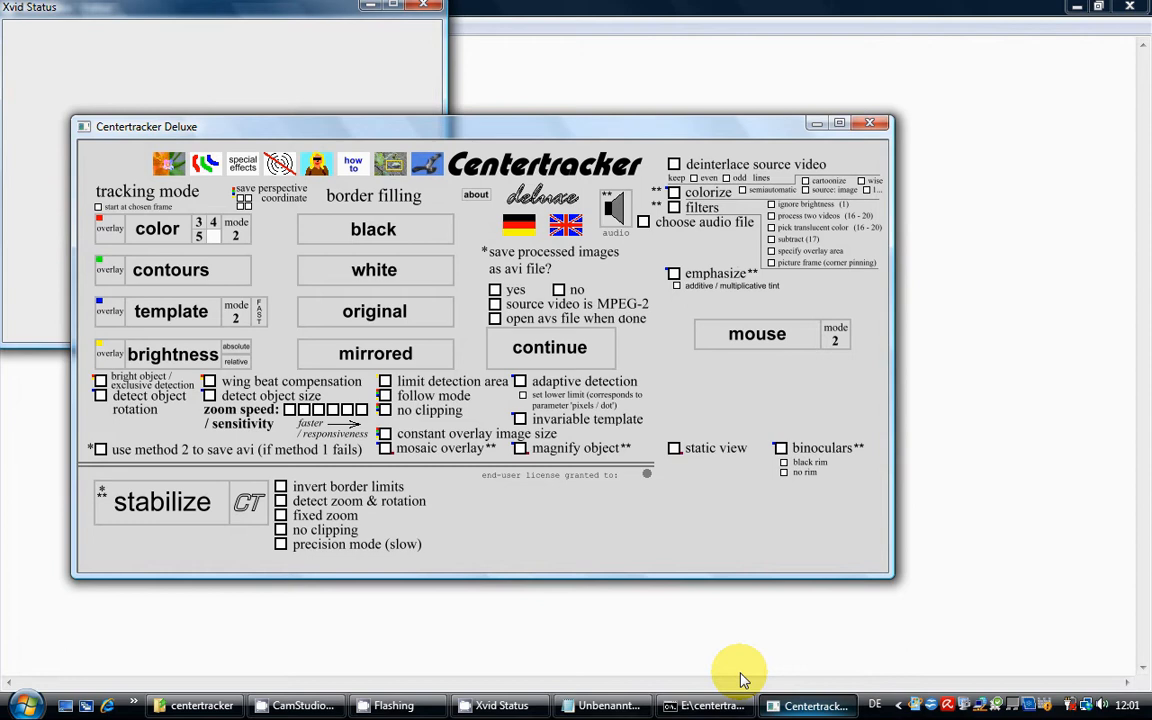
Configure color tracking mode 5 with start at chosen frame, the lower-left perspective coordinate saved, and follow mode enabled
click(212, 234)
click(98, 206)
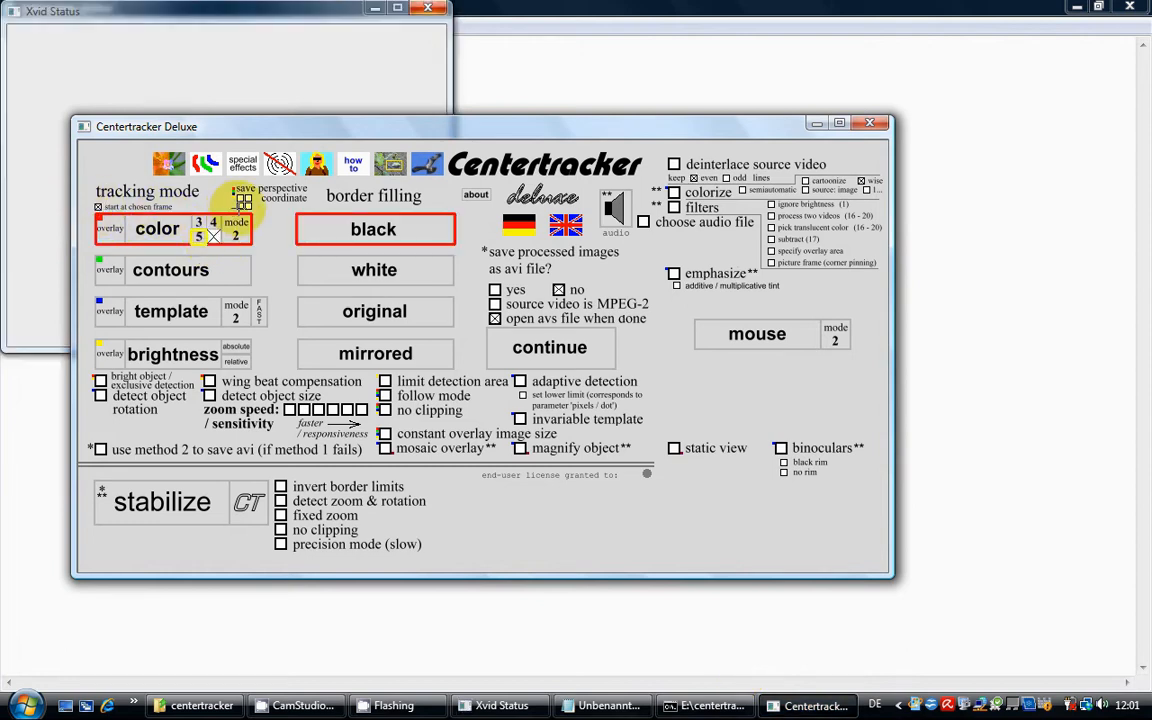
click(384, 395)
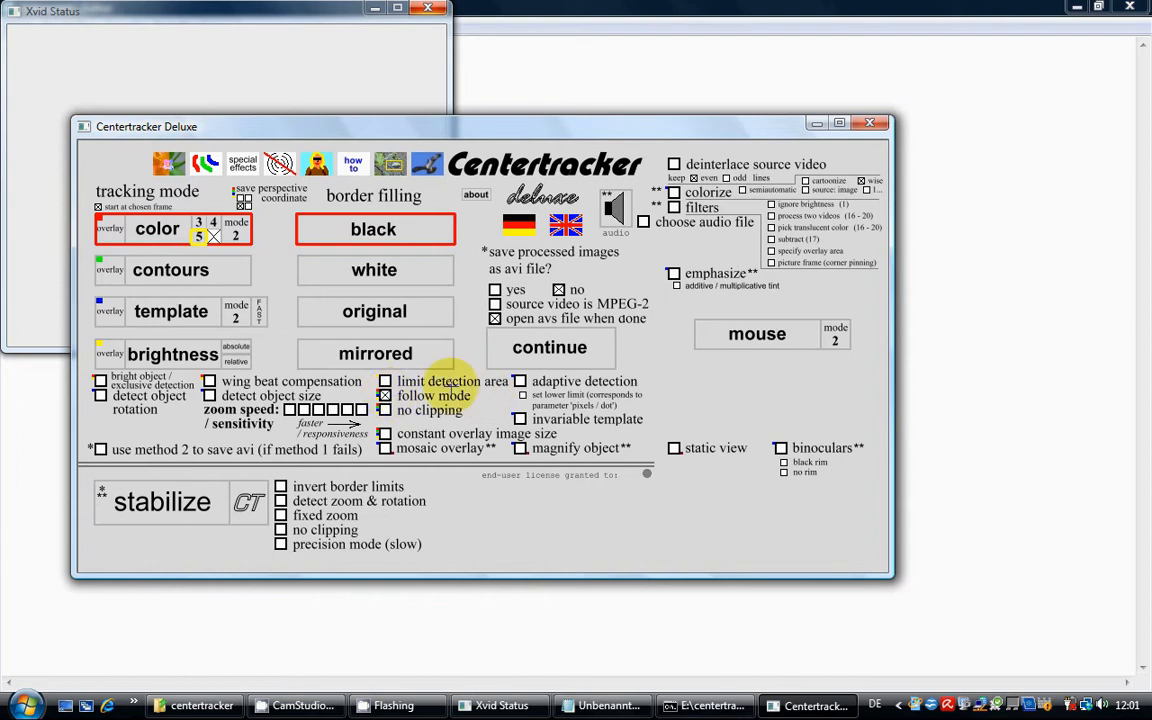
click(549, 347)
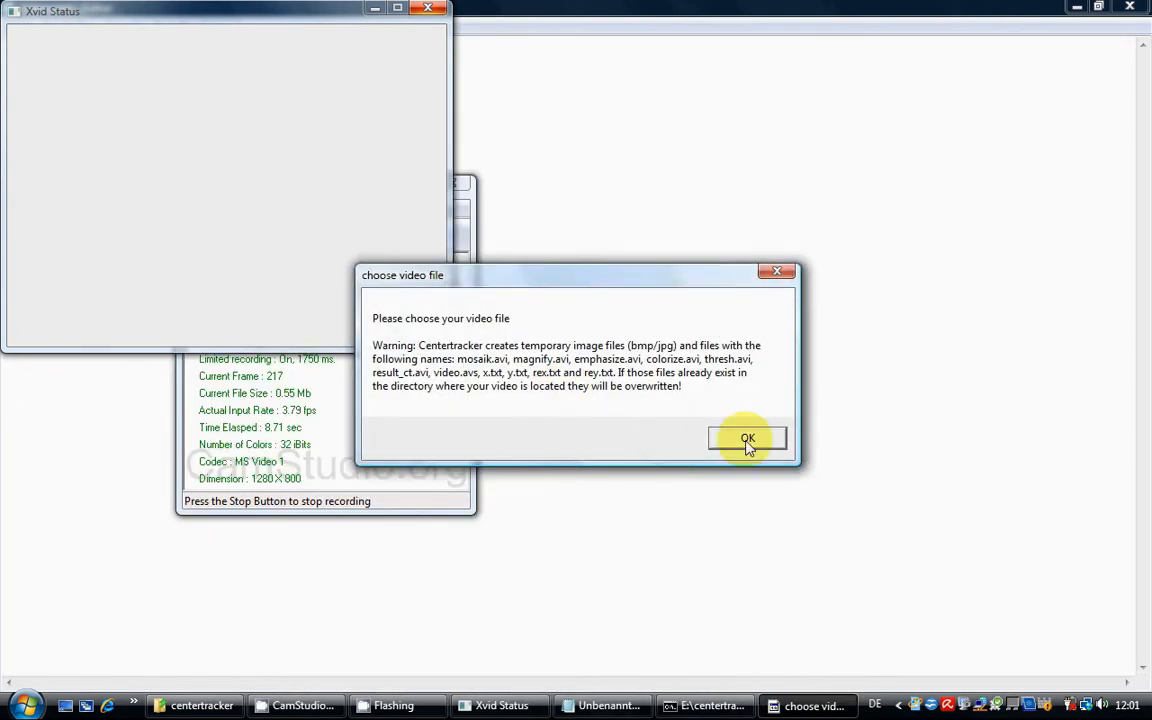
Load mirror2.avi again and go to frame 57 for tracking the lower-left corner
click(748, 440)
scroll(700, 275, down, 1)
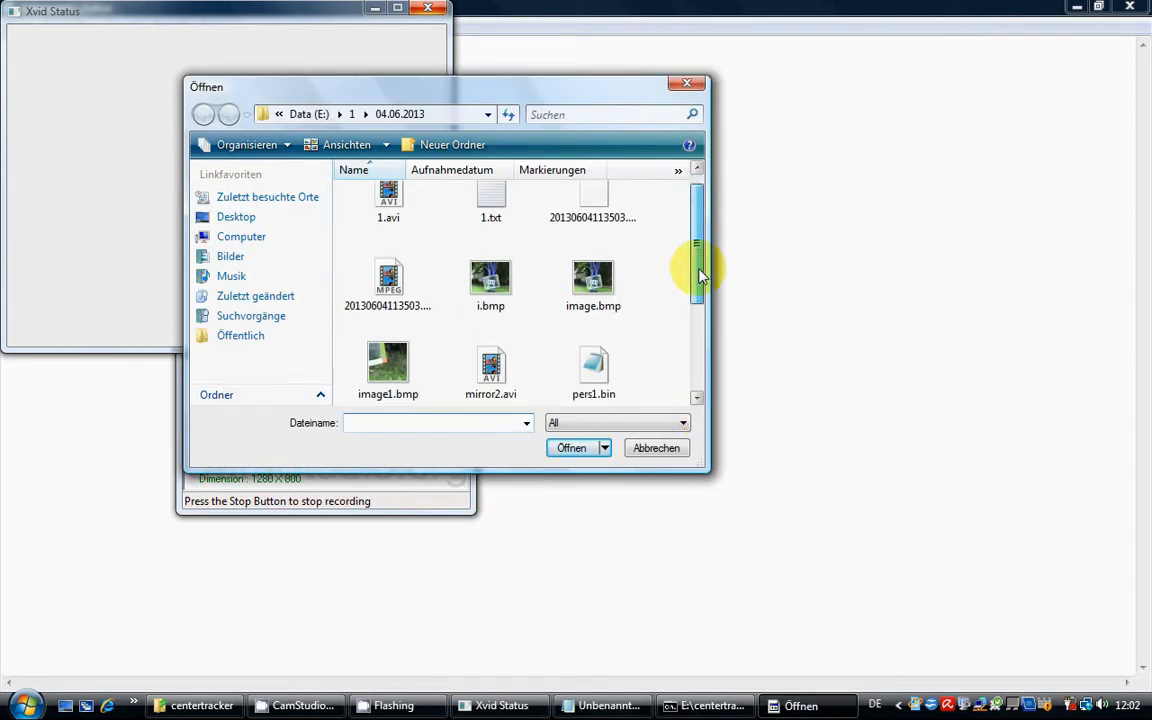
scroll(700, 275, down, 1)
double_click(502, 305)
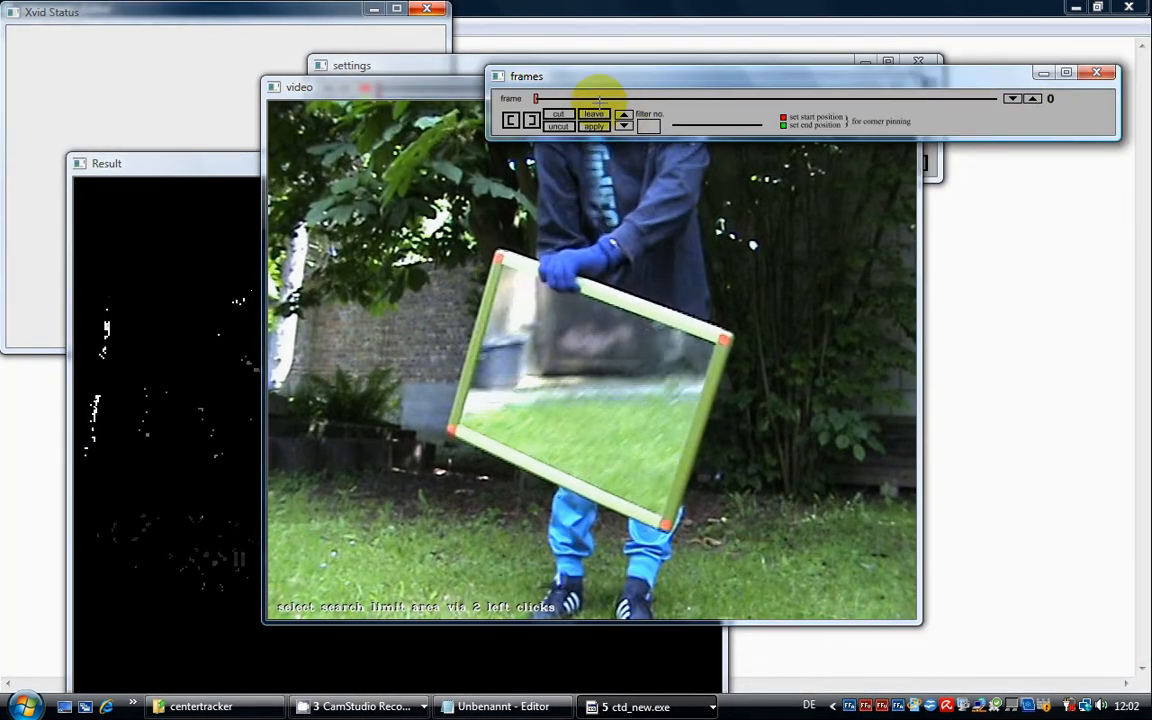
click(1031, 98)
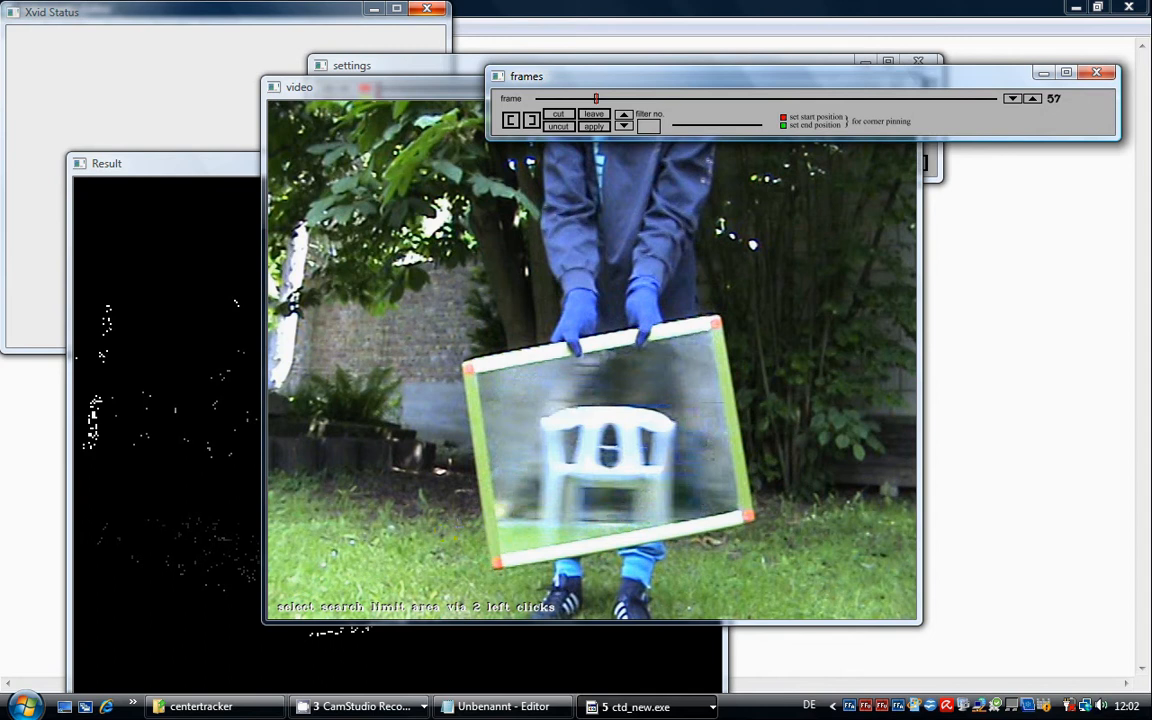
Limit the search area to the mirror's lower-left corner marker and set the maximum red, green and blue tolerances to 37, 34 and 36
click(455, 527)
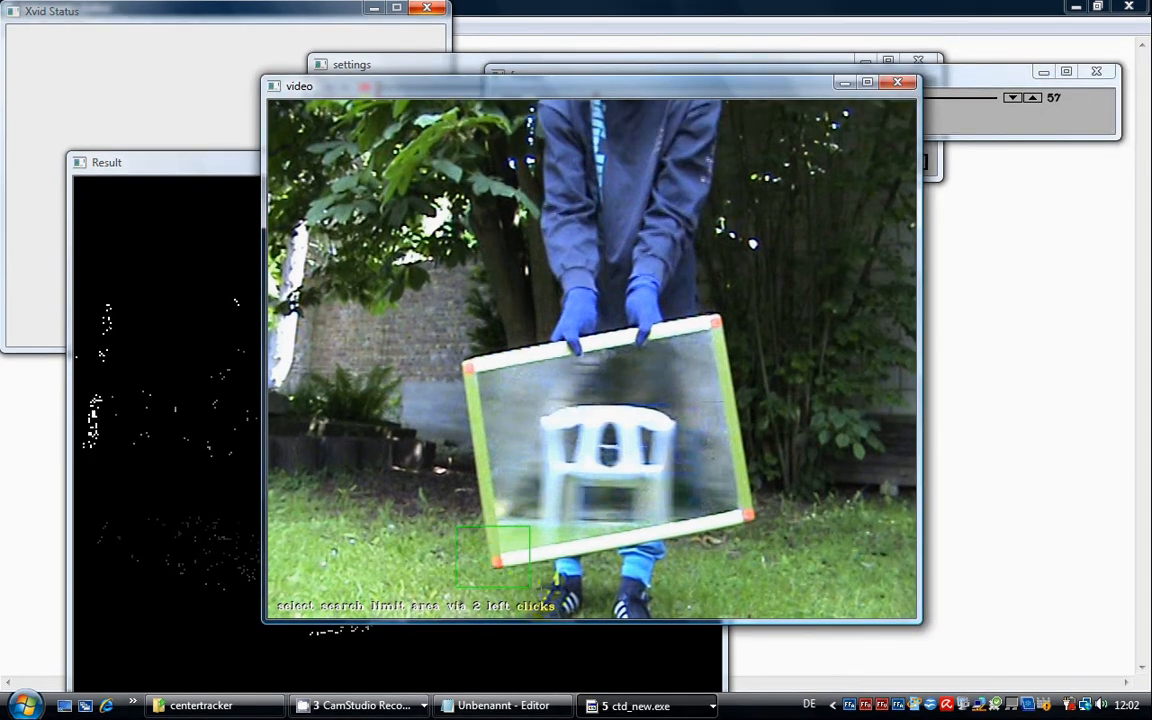
click(548, 605)
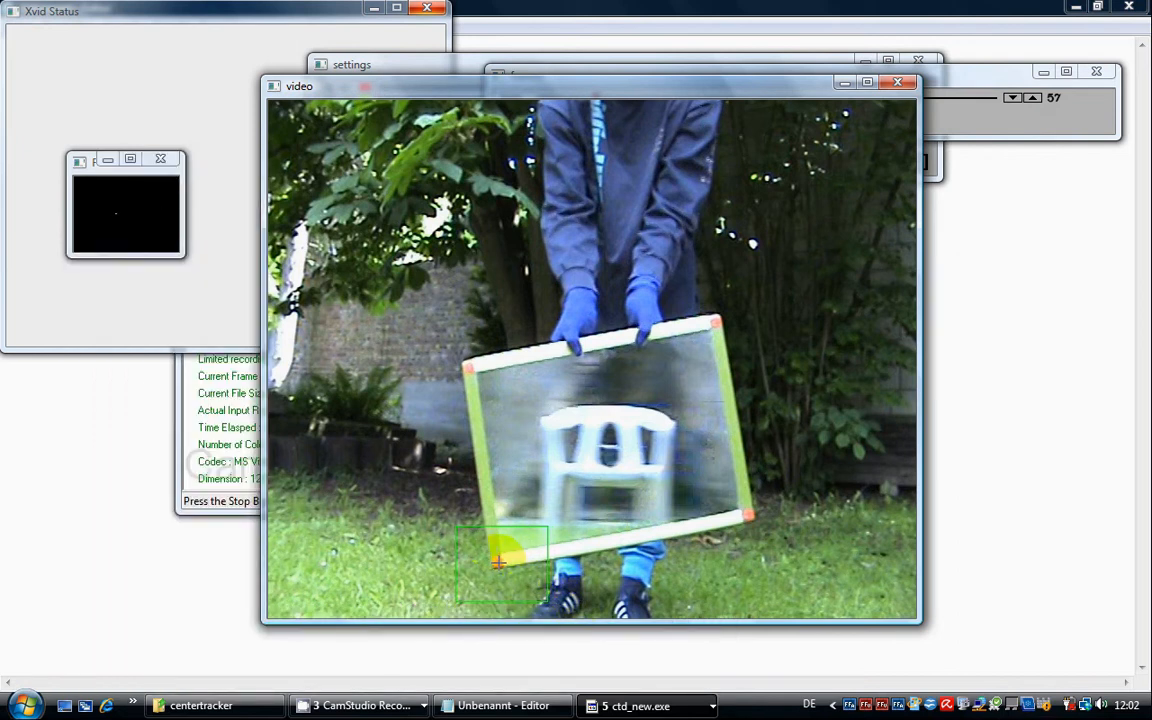
click(688, 72)
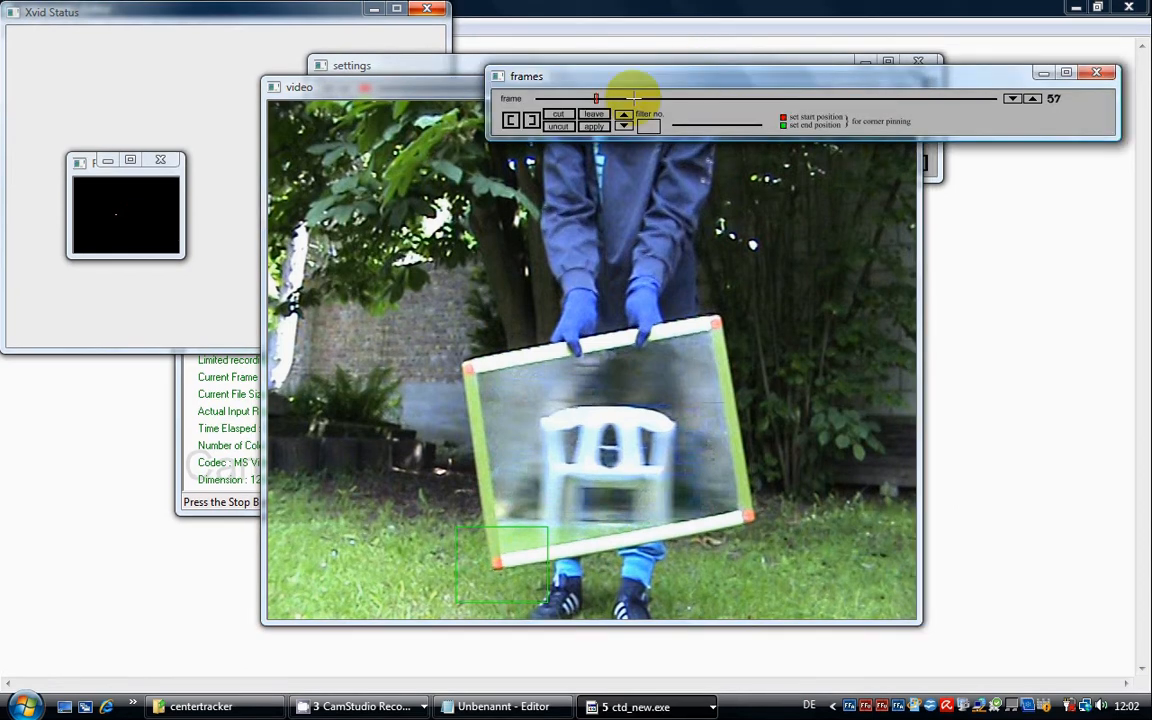
click(450, 63)
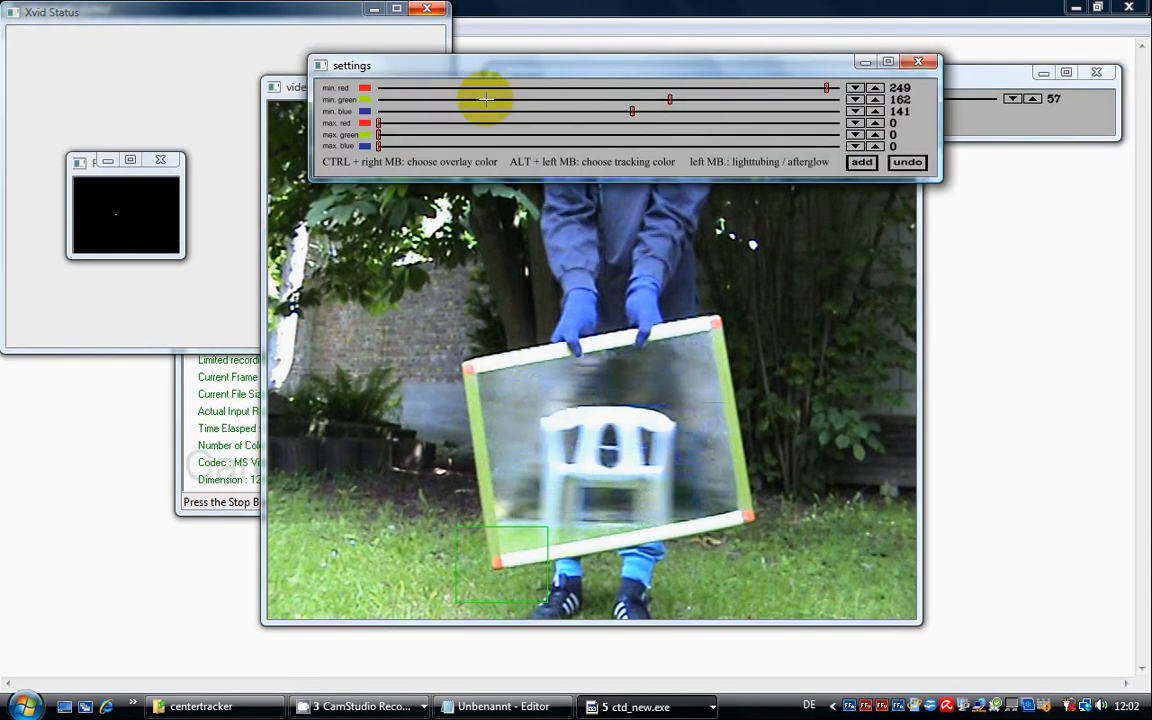
click(437, 123)
click(440, 134)
click(443, 146)
click(444, 123)
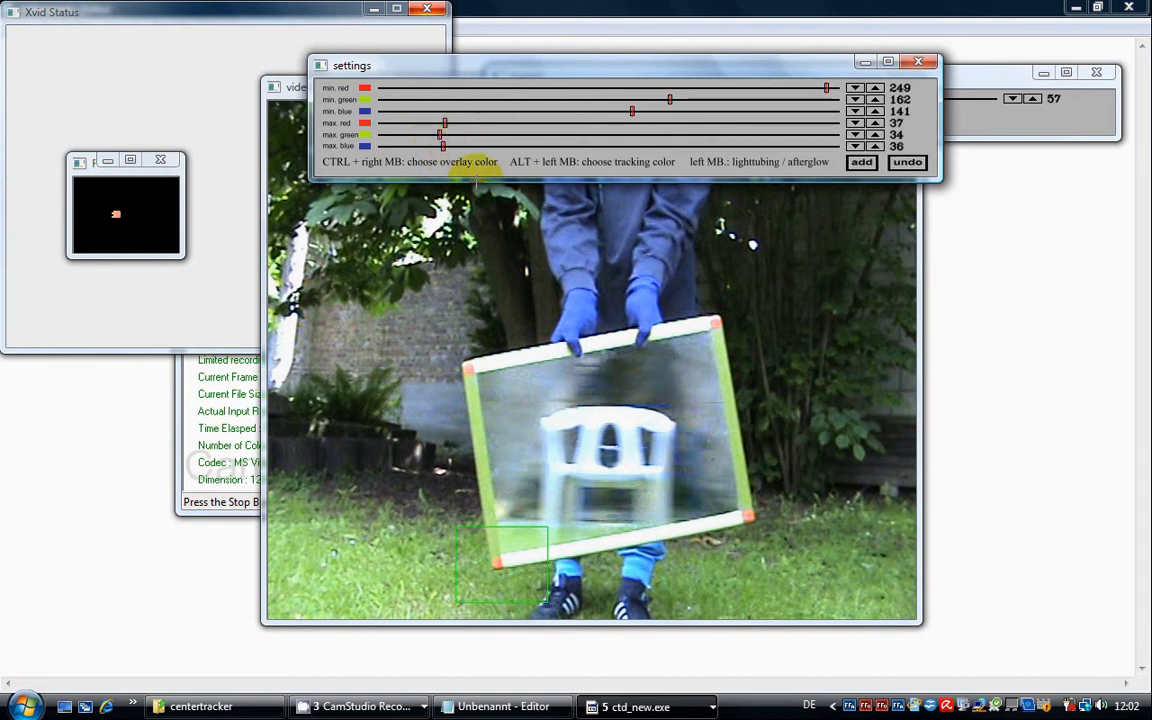
key(Escape)
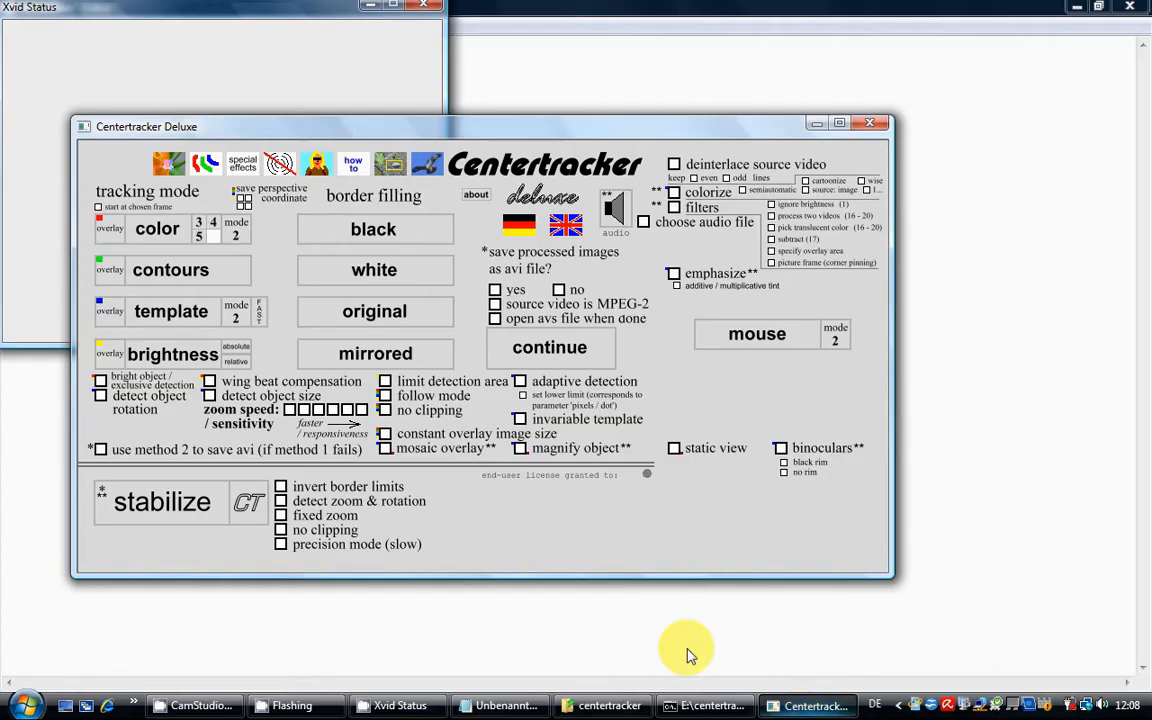
Configure color tracking mode 5 with start at chosen frame, the lower-right perspective coordinate saved, and follow mode enabled
click(212, 236)
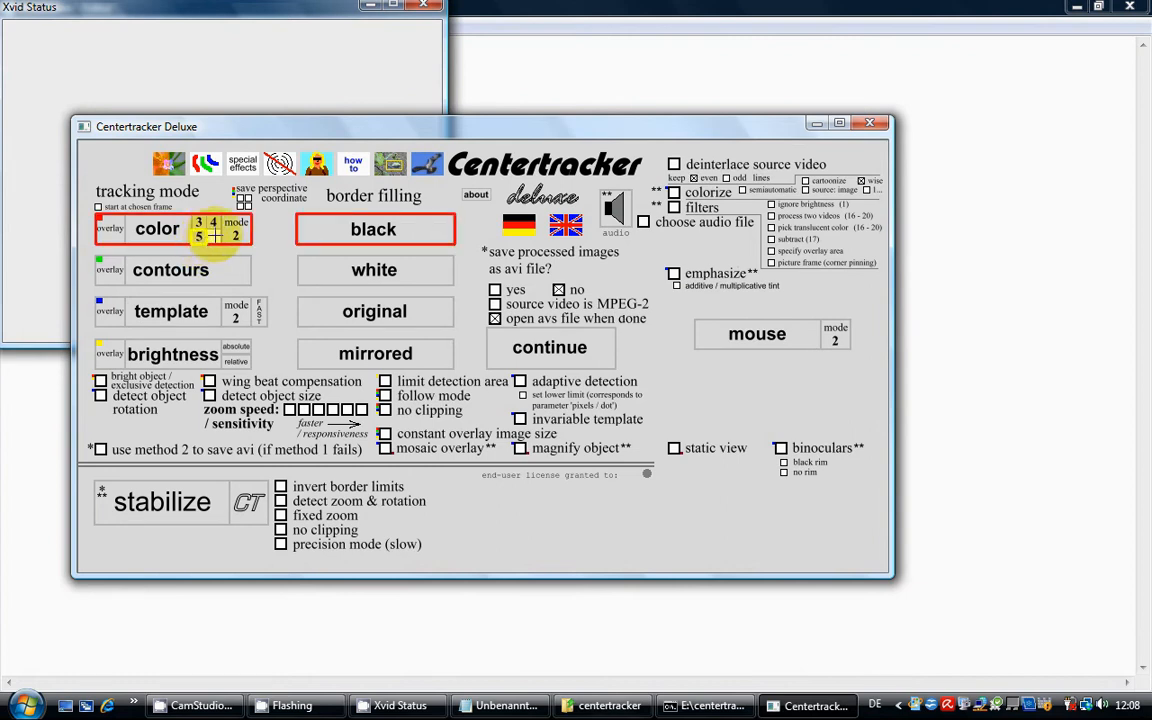
click(98, 207)
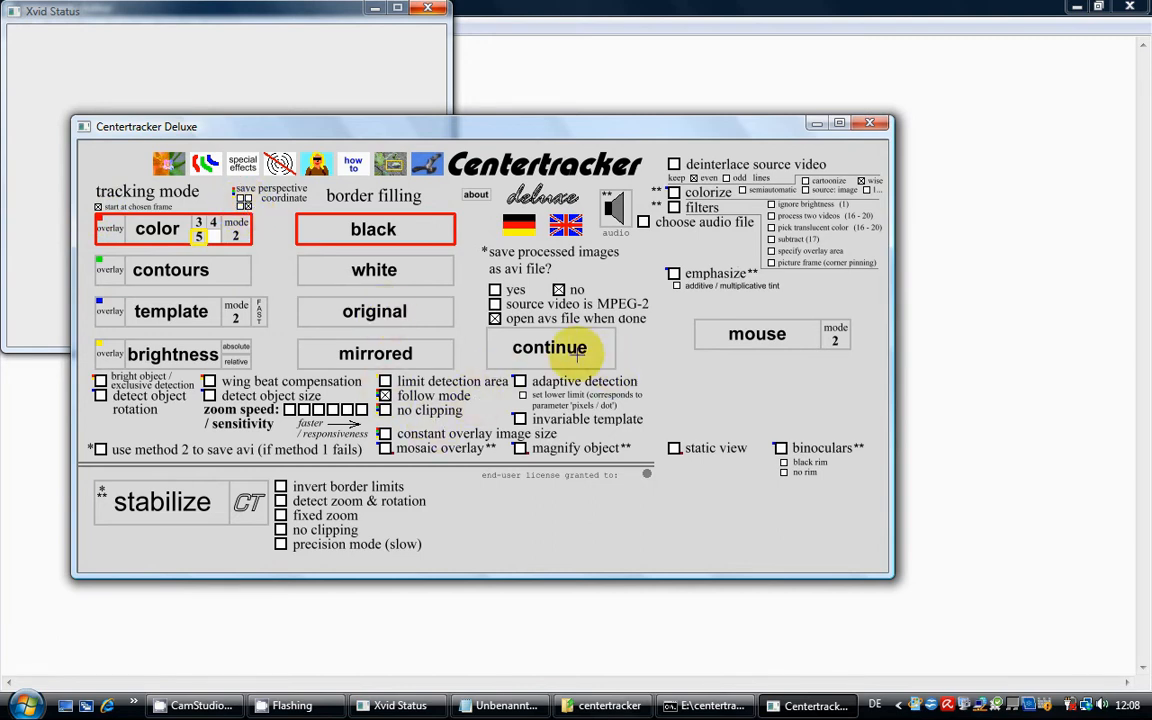
click(530, 345)
Load mirror2.avi again and go to frame 57 for tracking the lower-right corner
click(742, 439)
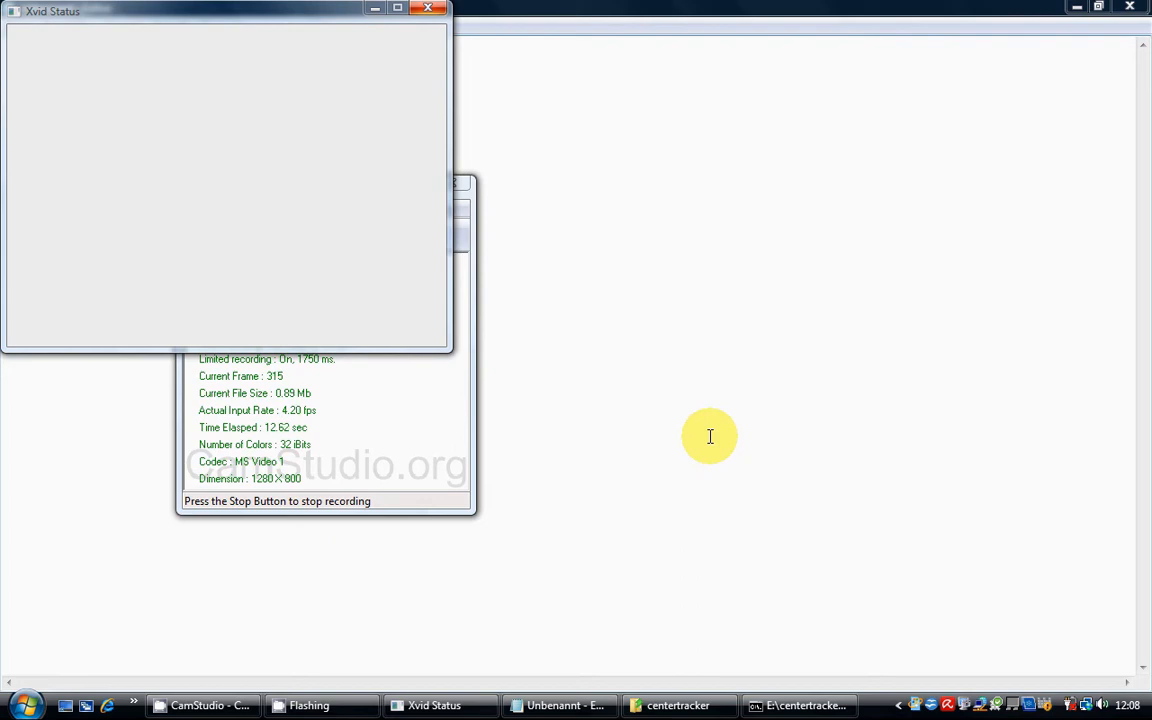
scroll(694, 303, down, 1)
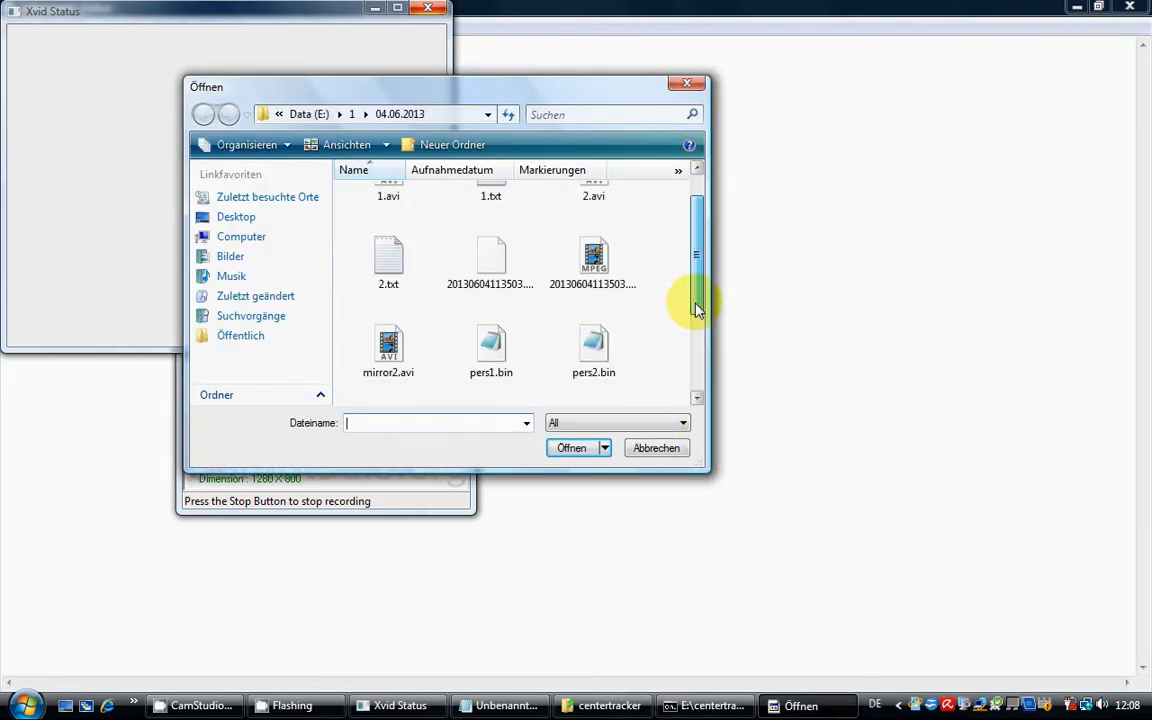
click(405, 328)
double_click(405, 328)
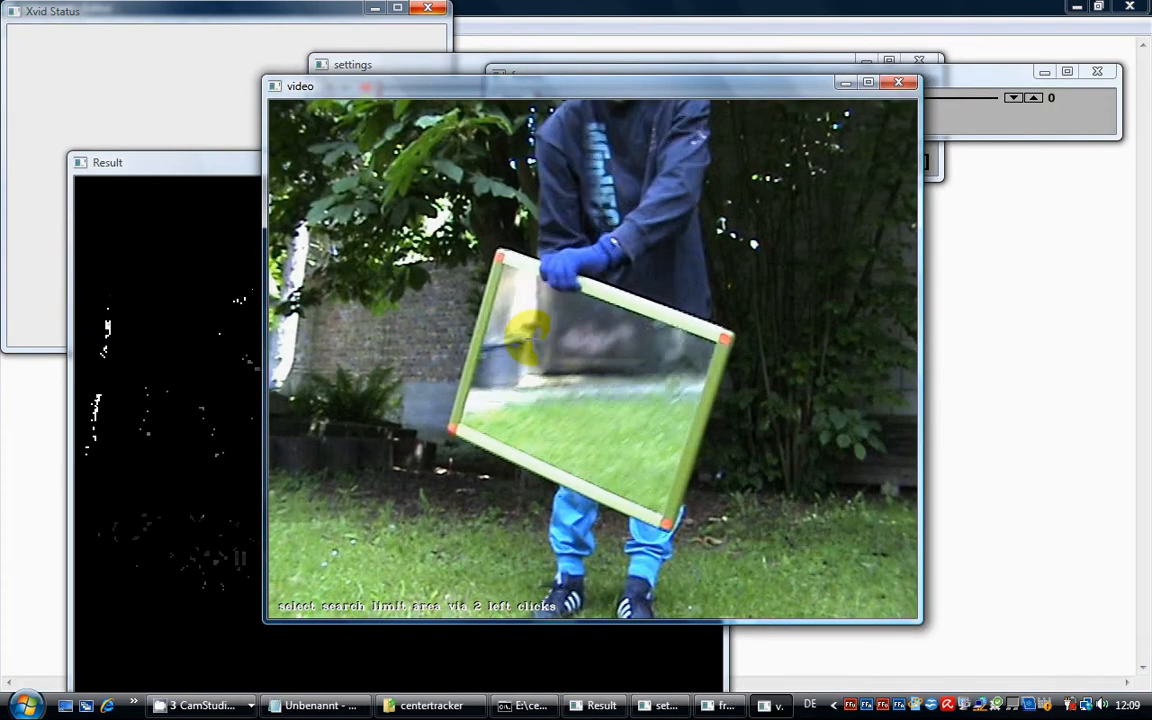
click(597, 98)
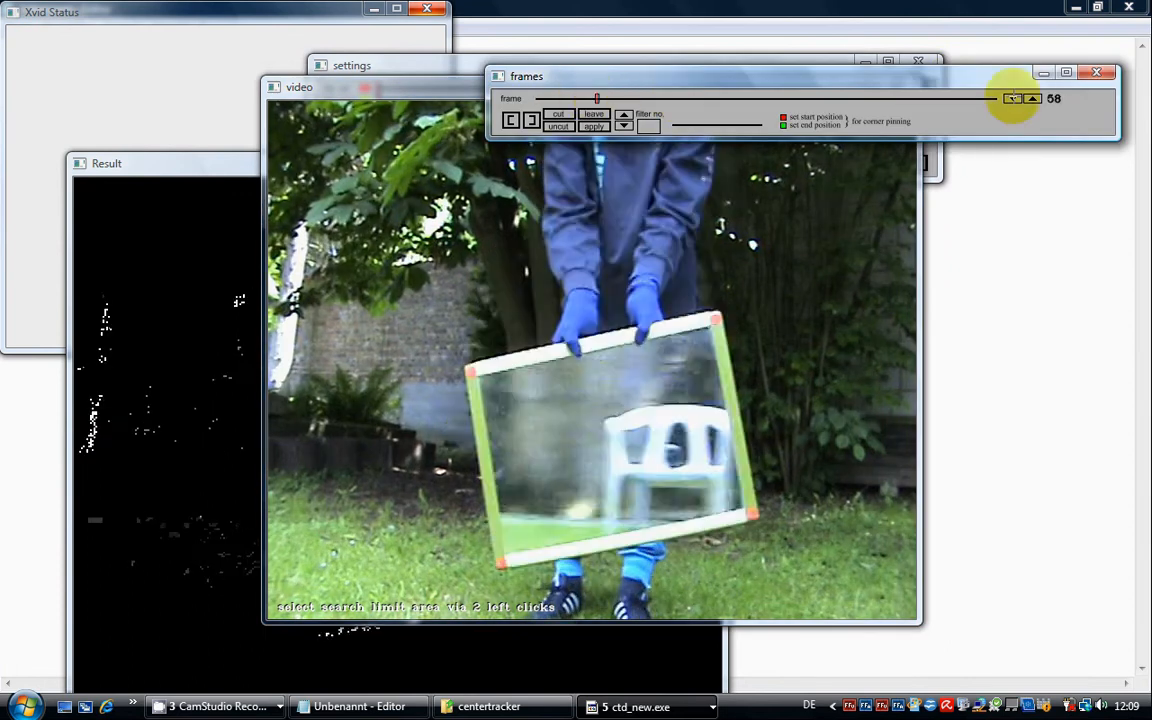
key(Left)
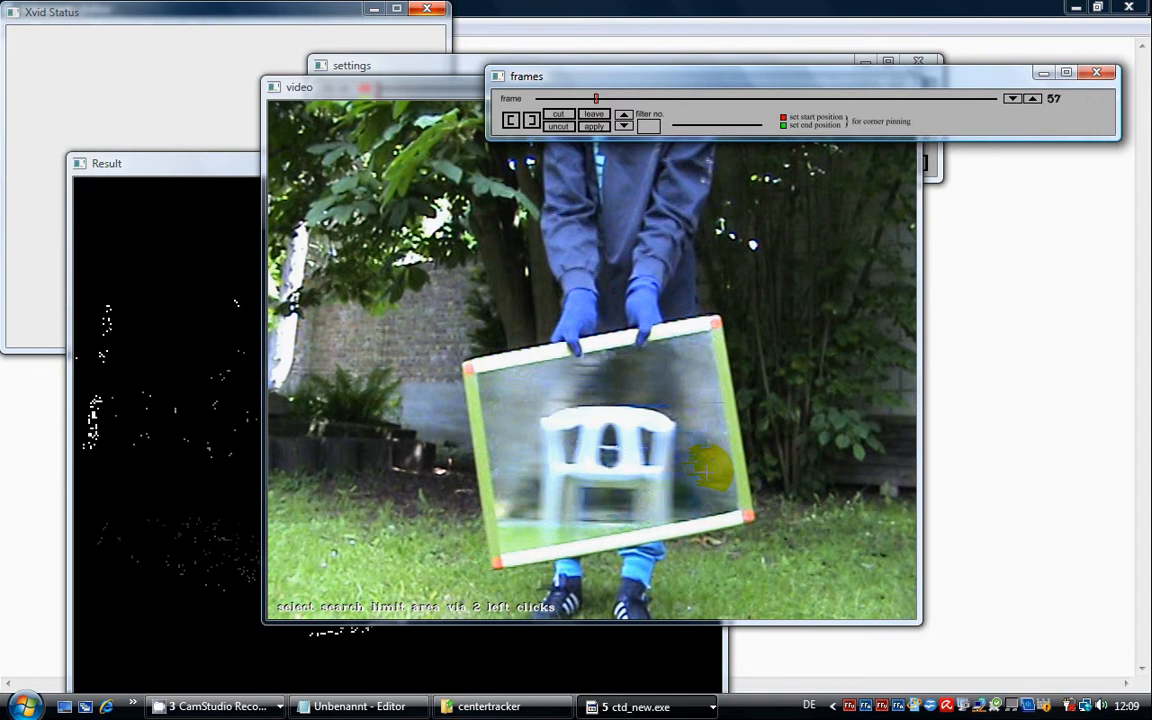
Limit the search area to the mirror's lower-right corner marker and sample the marker's color as the tracking color
click(705, 471)
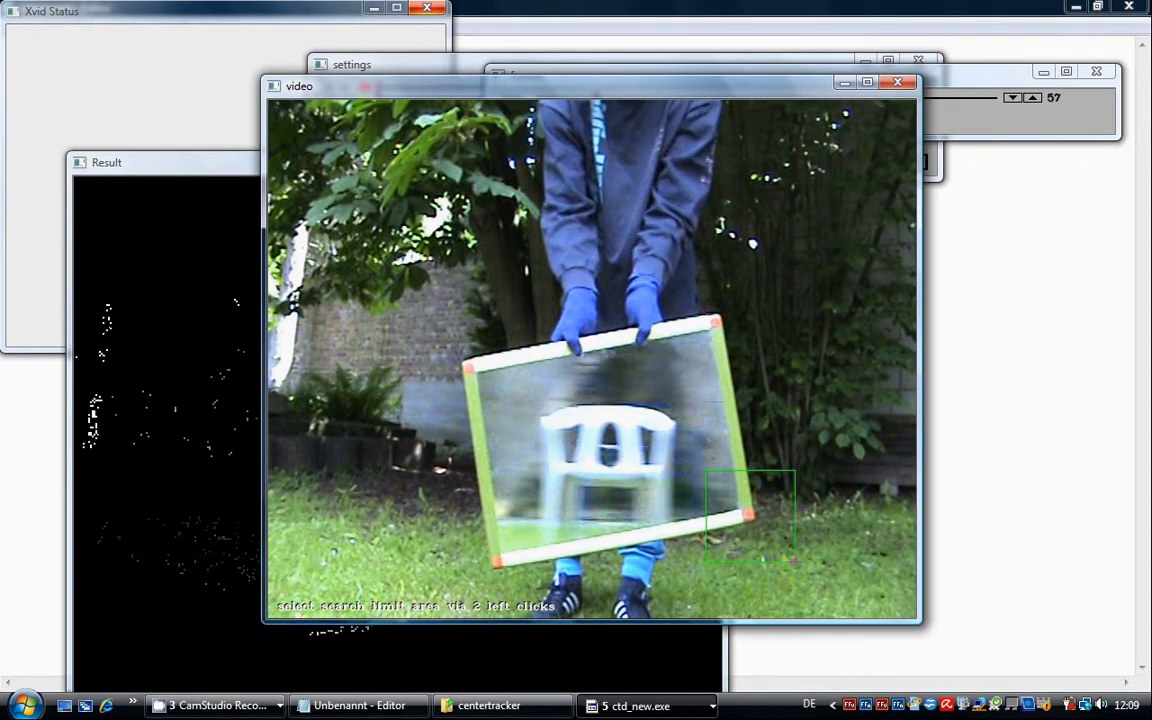
click(794, 562)
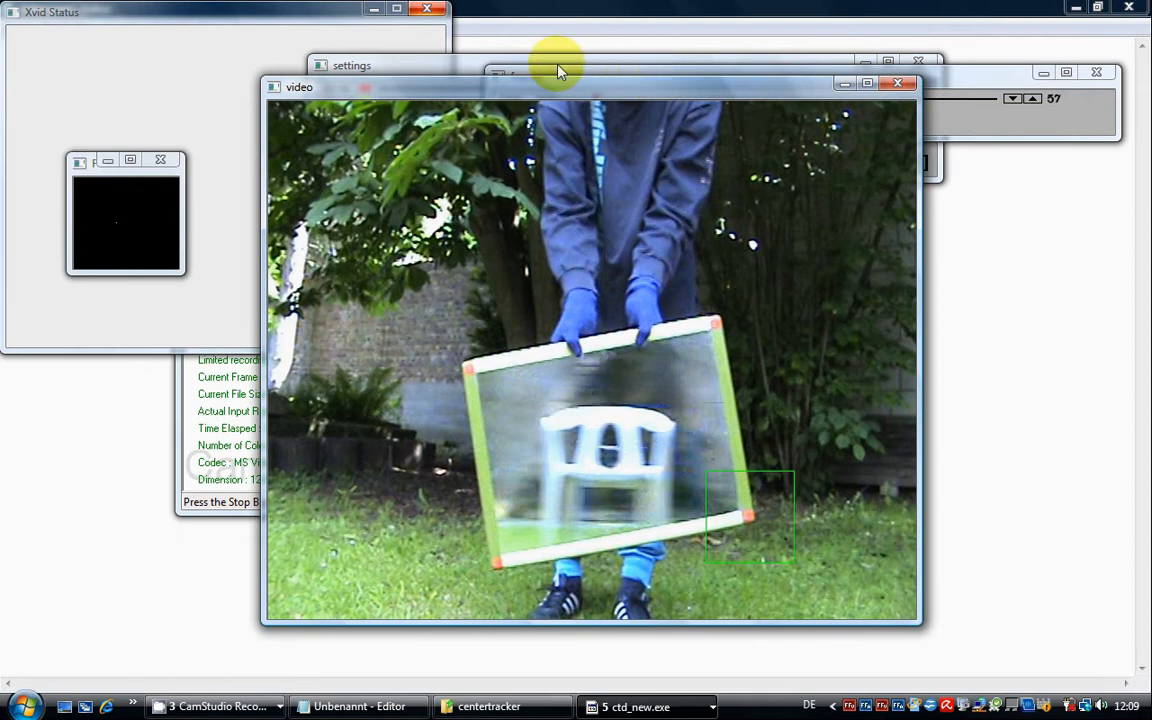
click(553, 66)
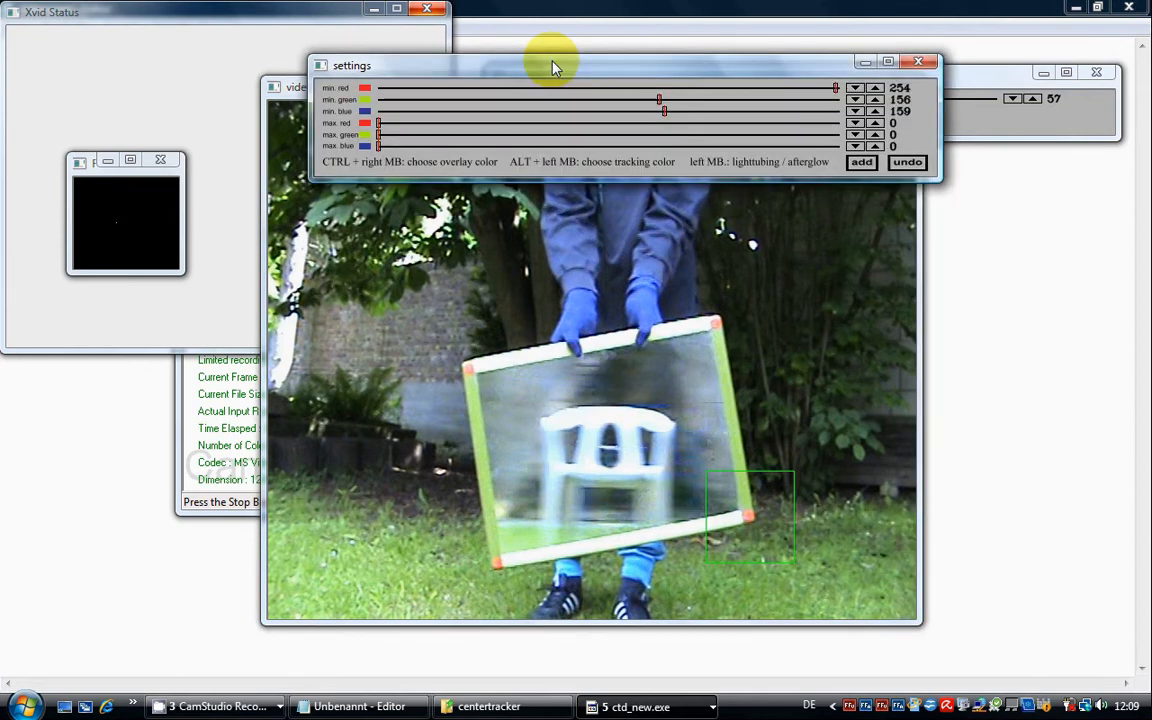
Try maximum red, green and blue tolerances of 106, 107 and 105, and reduce them to 87, 89 and 88
click(569, 123)
click(571, 135)
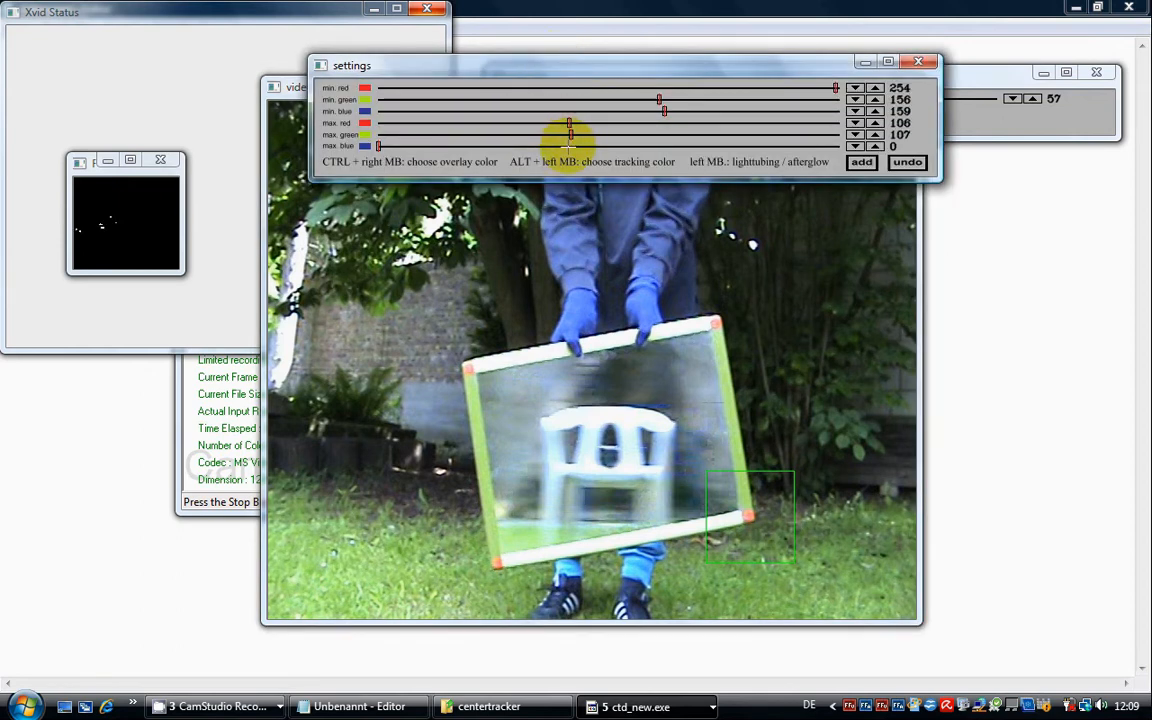
click(567, 146)
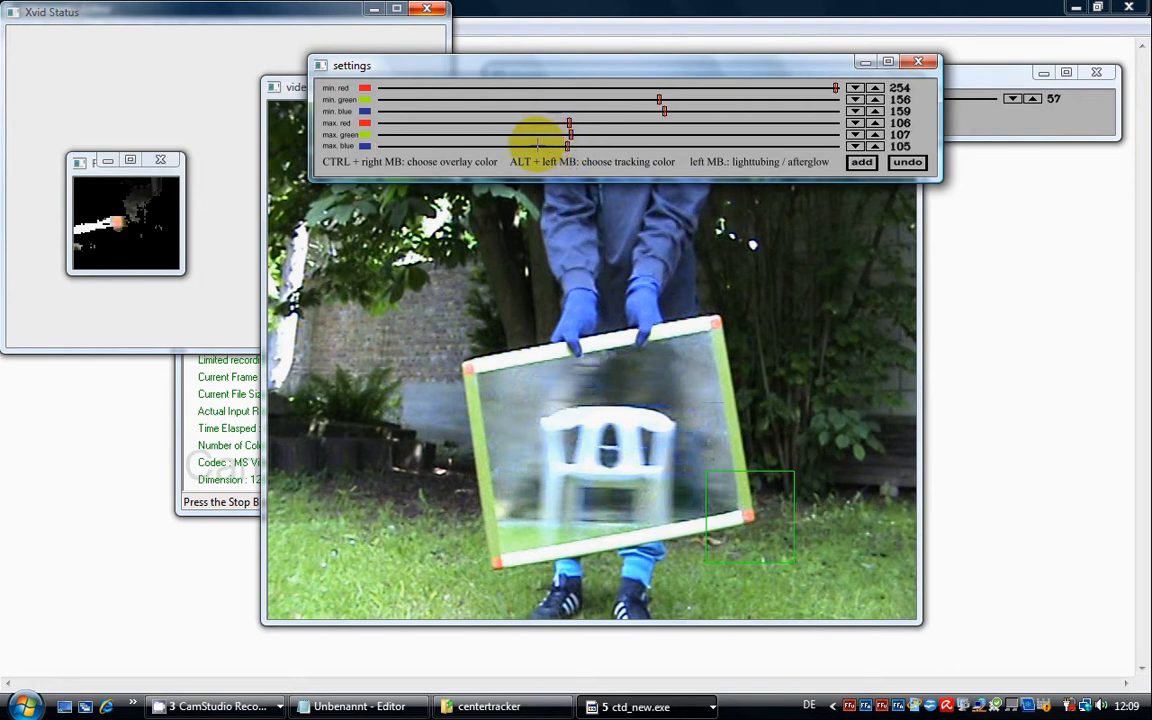
click(537, 145)
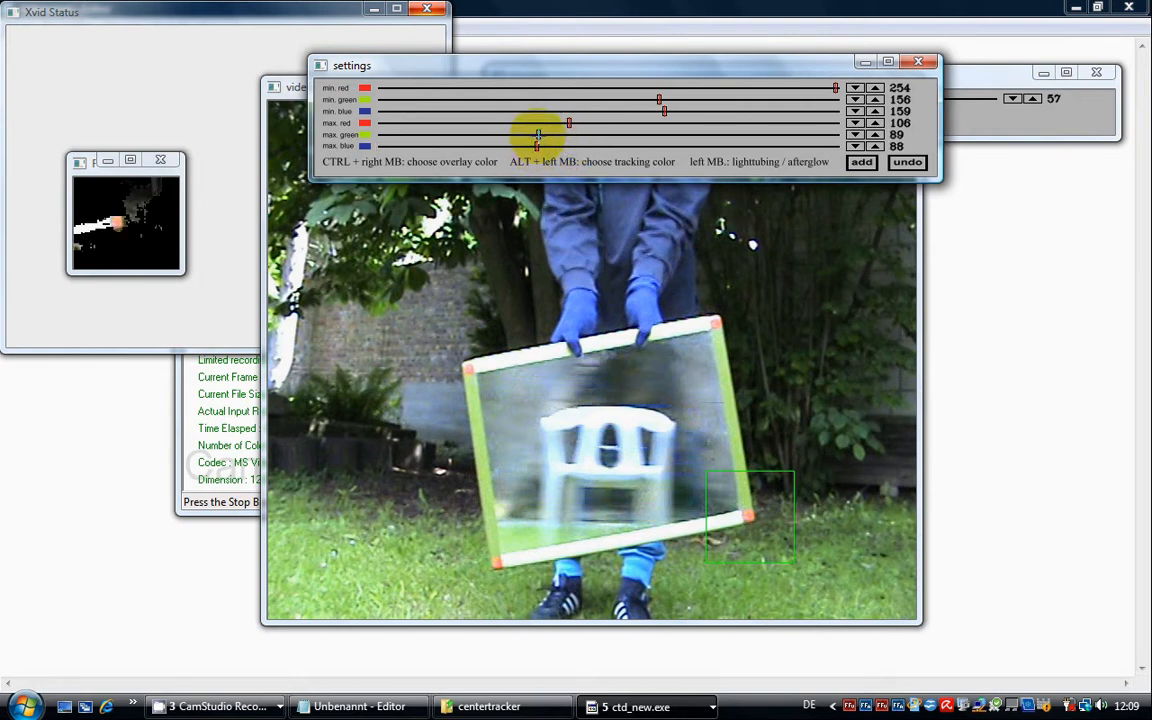
click(538, 134)
click(535, 122)
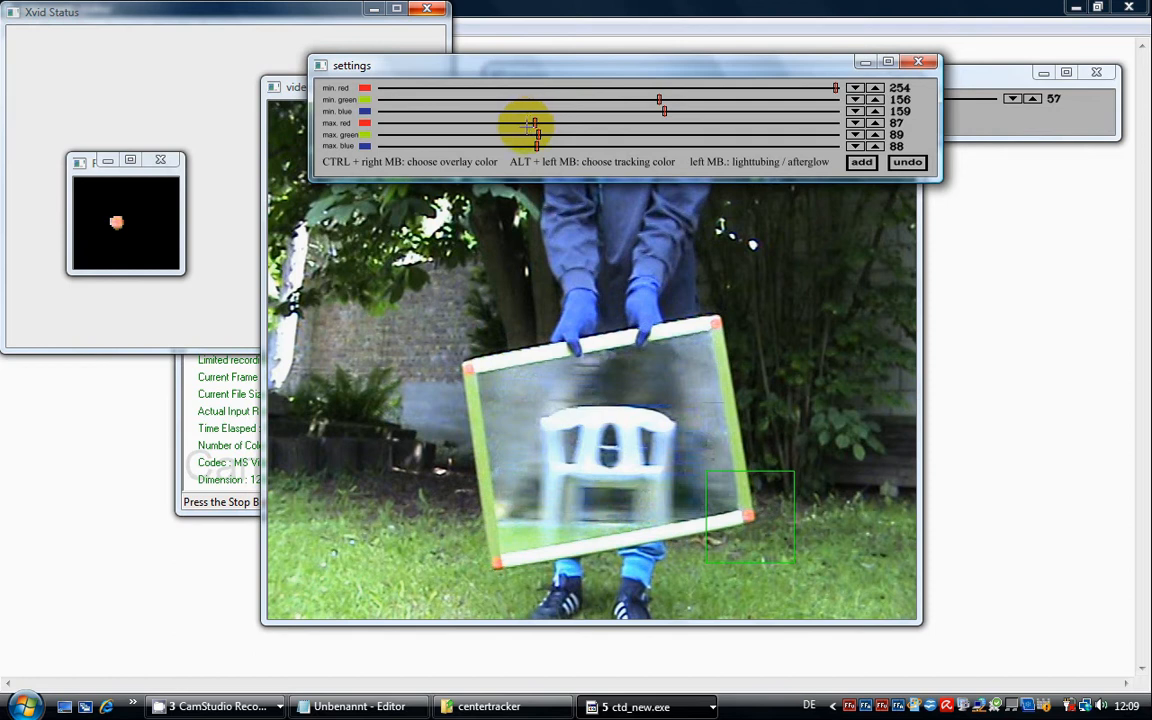
Set the maximum red, green and blue tolerances to 82 for the lower-right corner marker
click(525, 123)
click(525, 134)
click(525, 146)
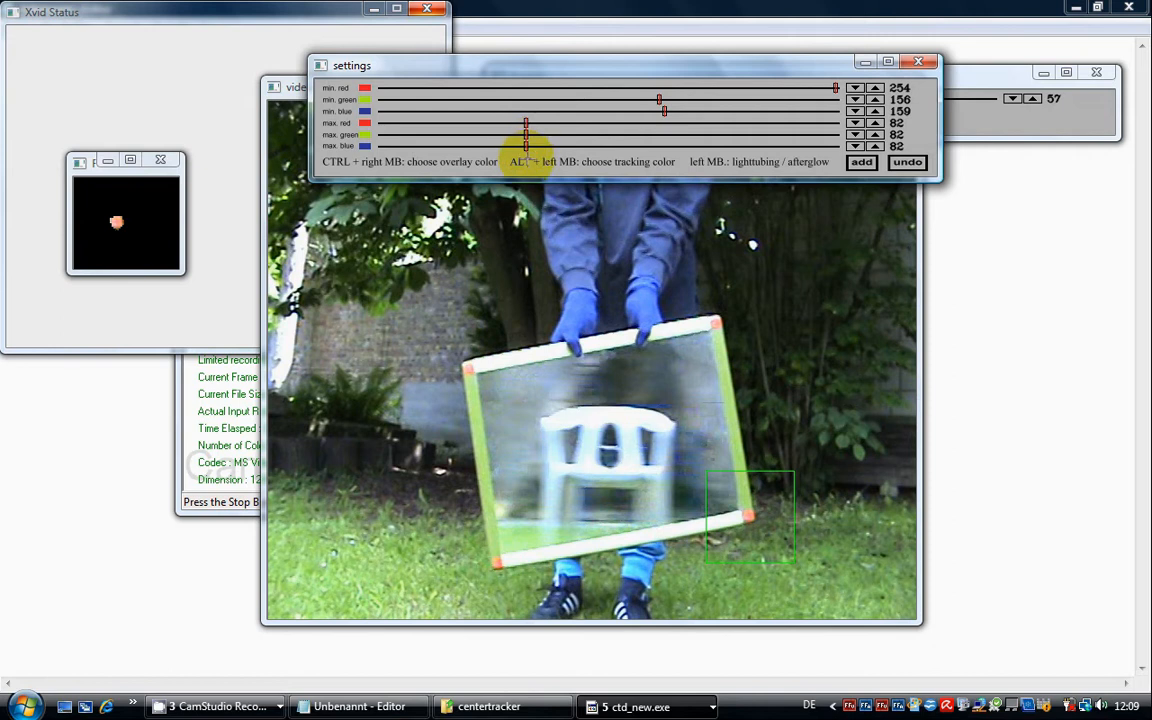
key(Escape)
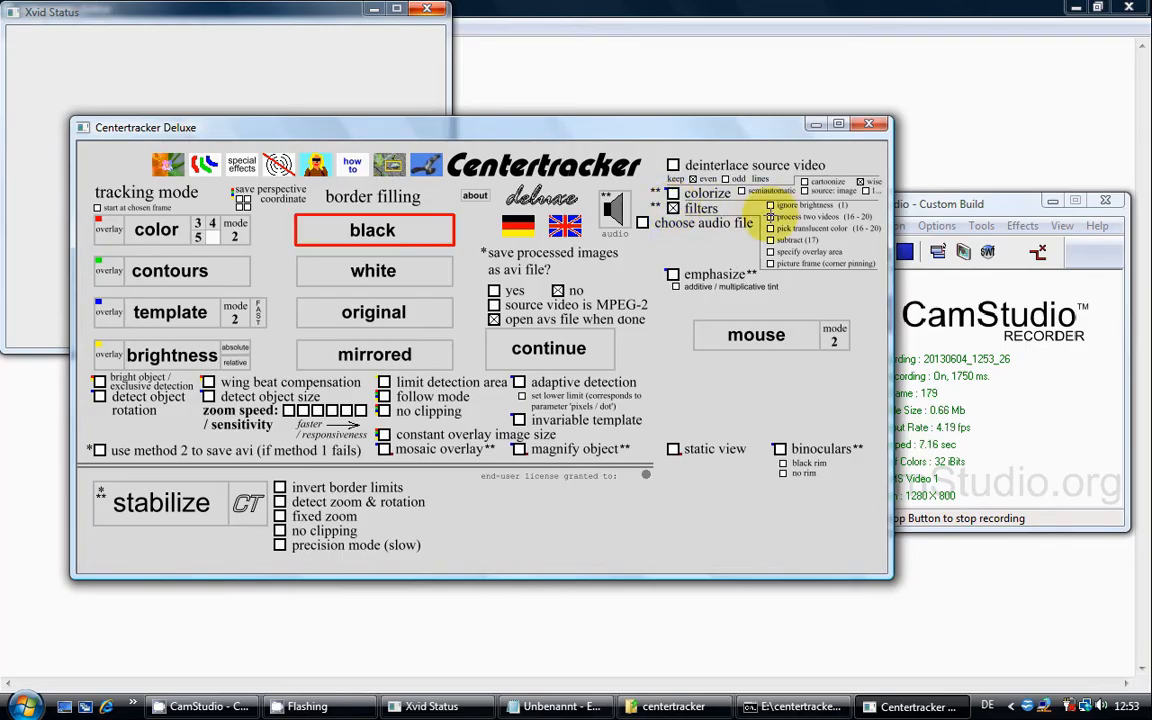
Enable processing two videos and the picture frame (corner pinning) option for the filters, and continue to file selection
click(770, 216)
click(770, 263)
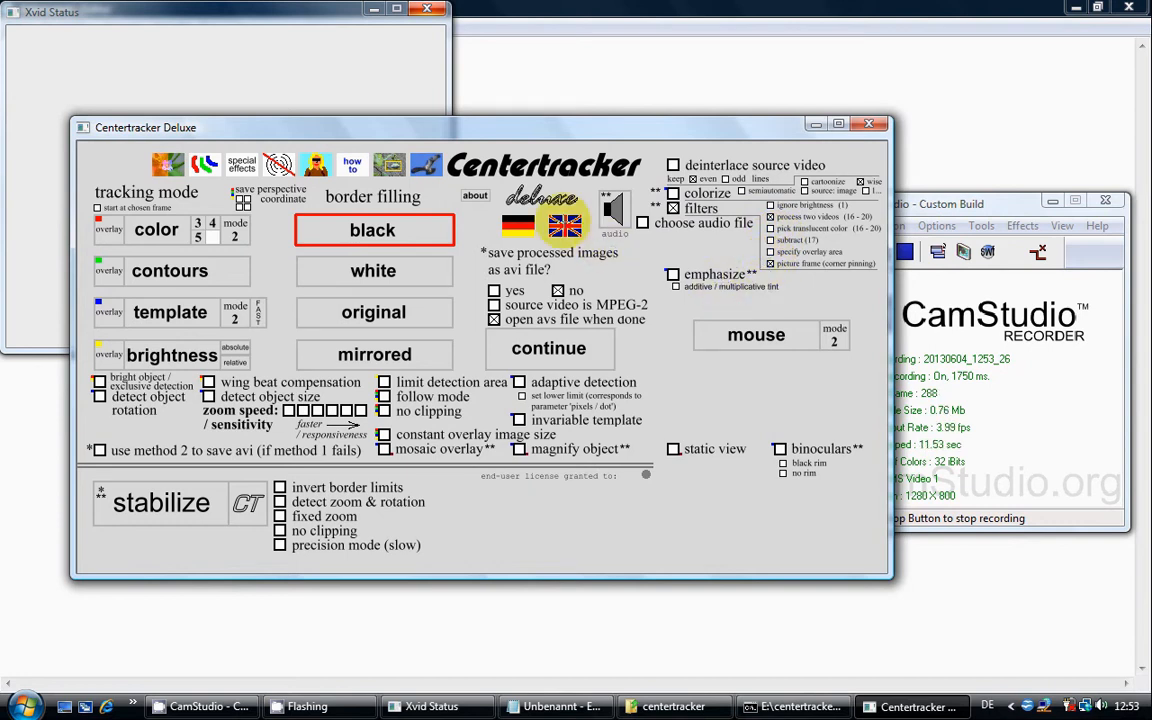
click(560, 345)
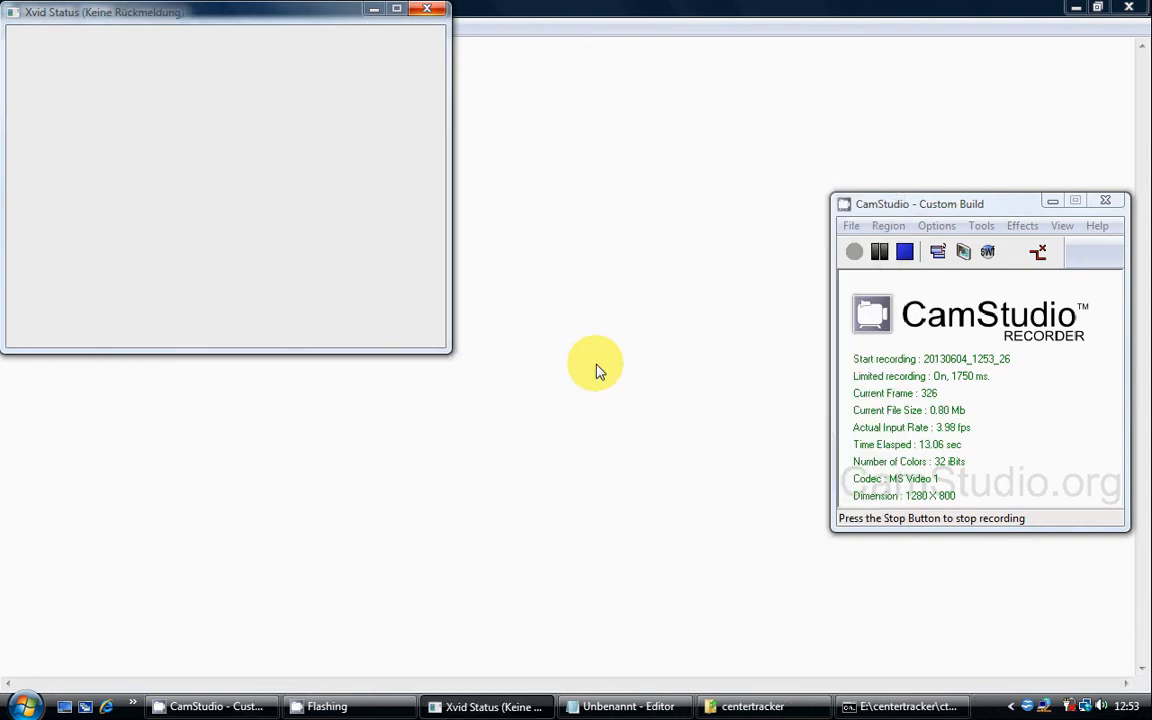
Load mirror2.avi as the first video and choose the second file for the corner pinning
click(738, 436)
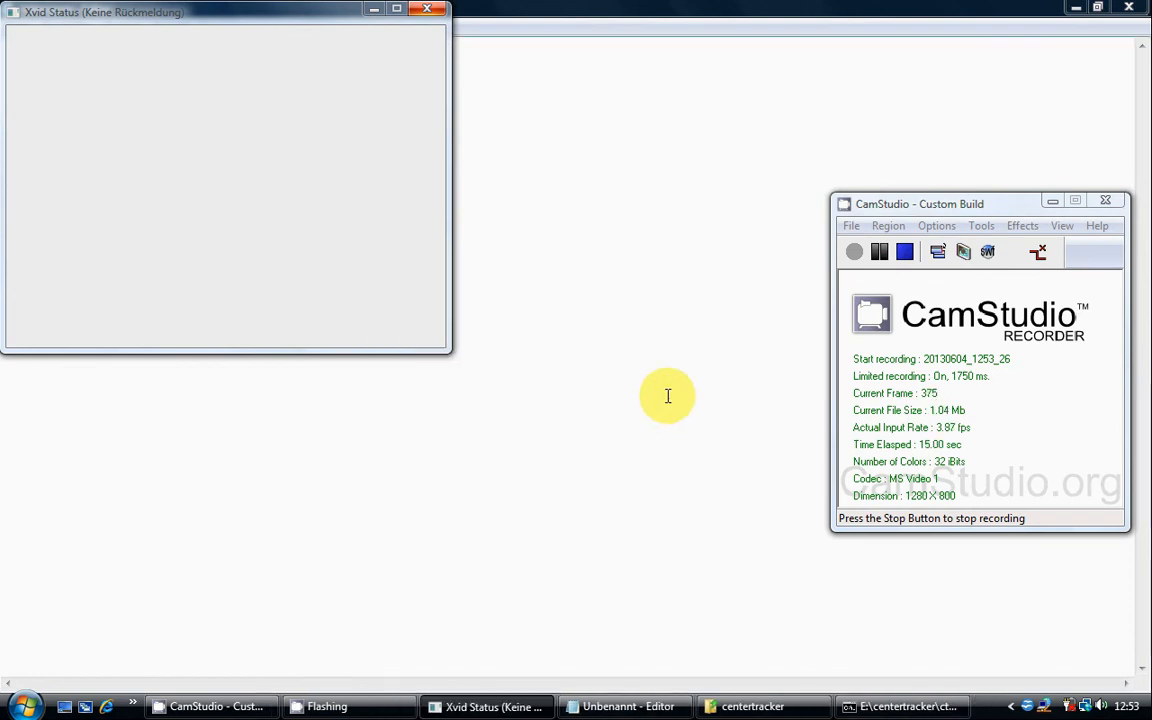
drag(694, 239, 695, 300)
scroll(681, 301, down, 1)
double_click(396, 322)
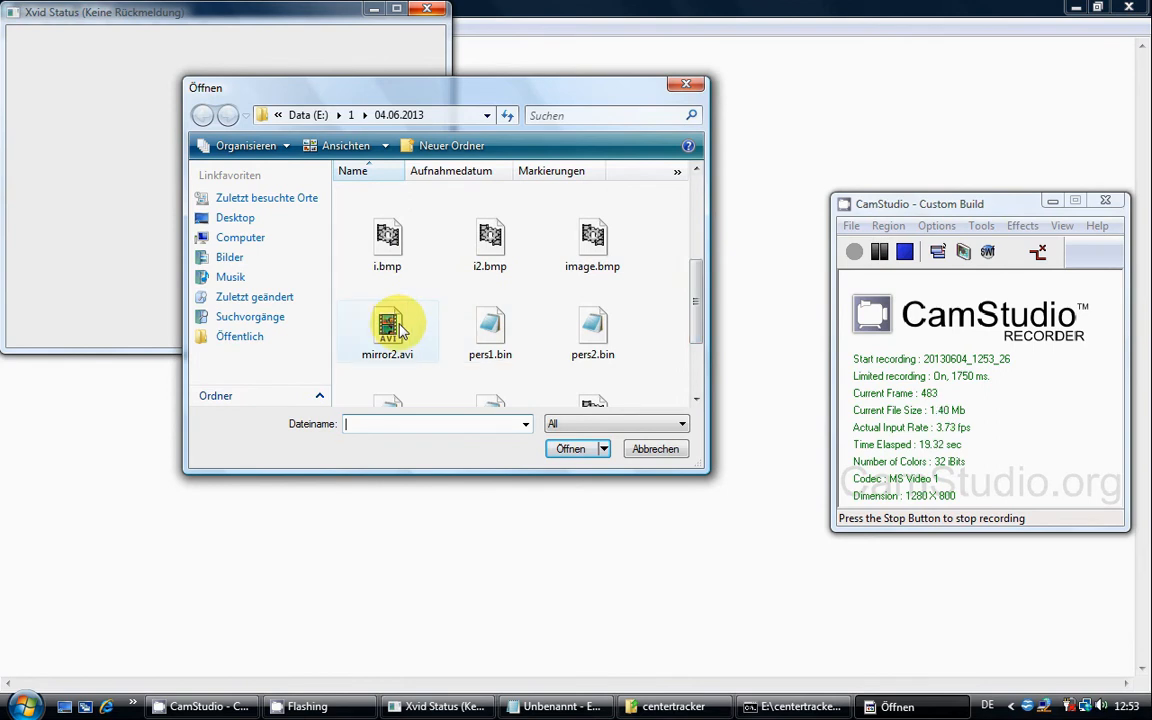
click(636, 402)
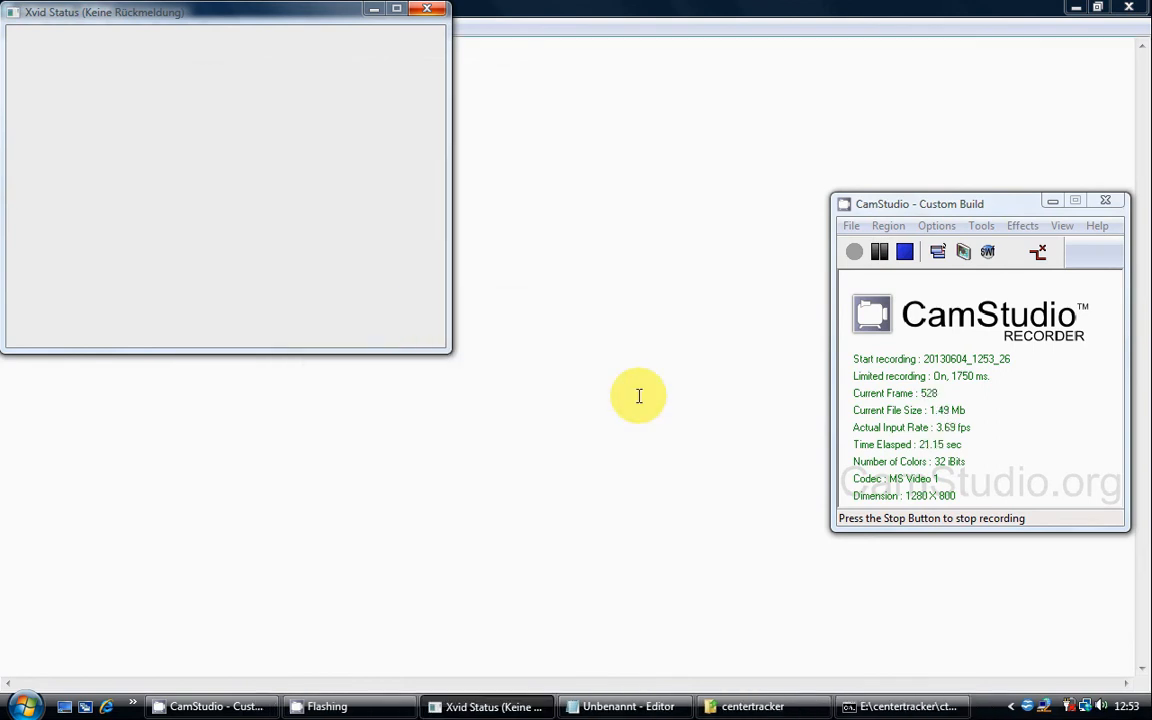
drag(689, 226, 690, 310)
double_click(388, 300)
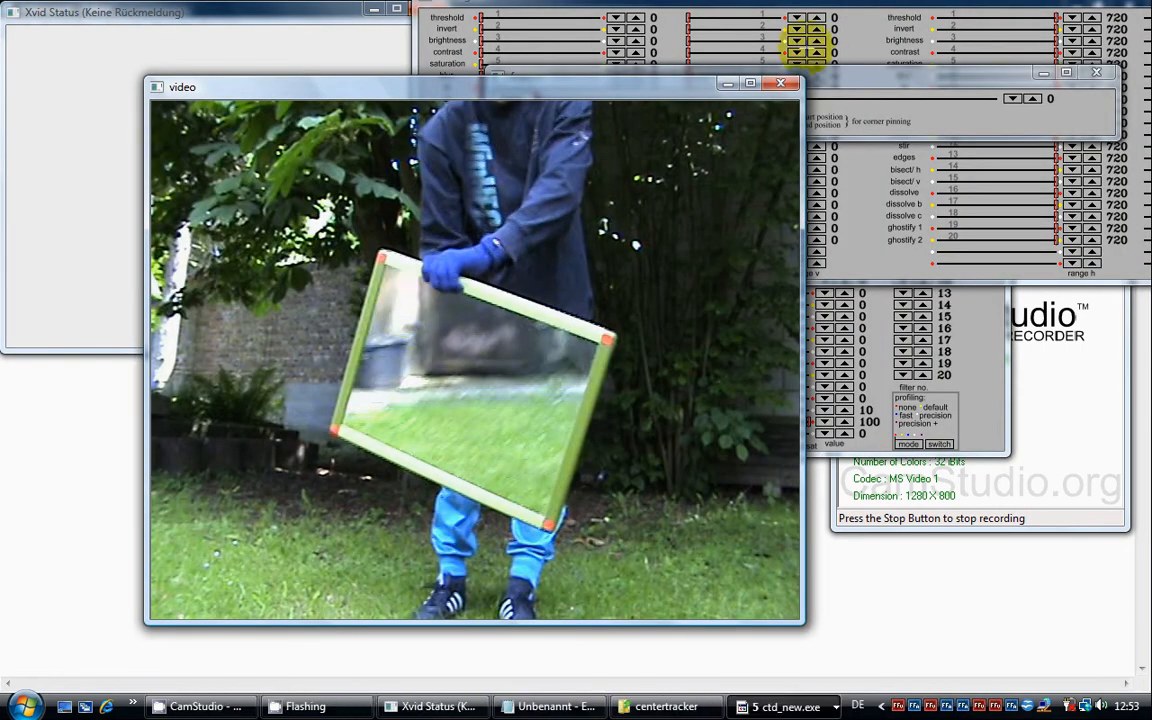
Mark the frame range from 0 to 56 and select filter number 16 for it
click(835, 82)
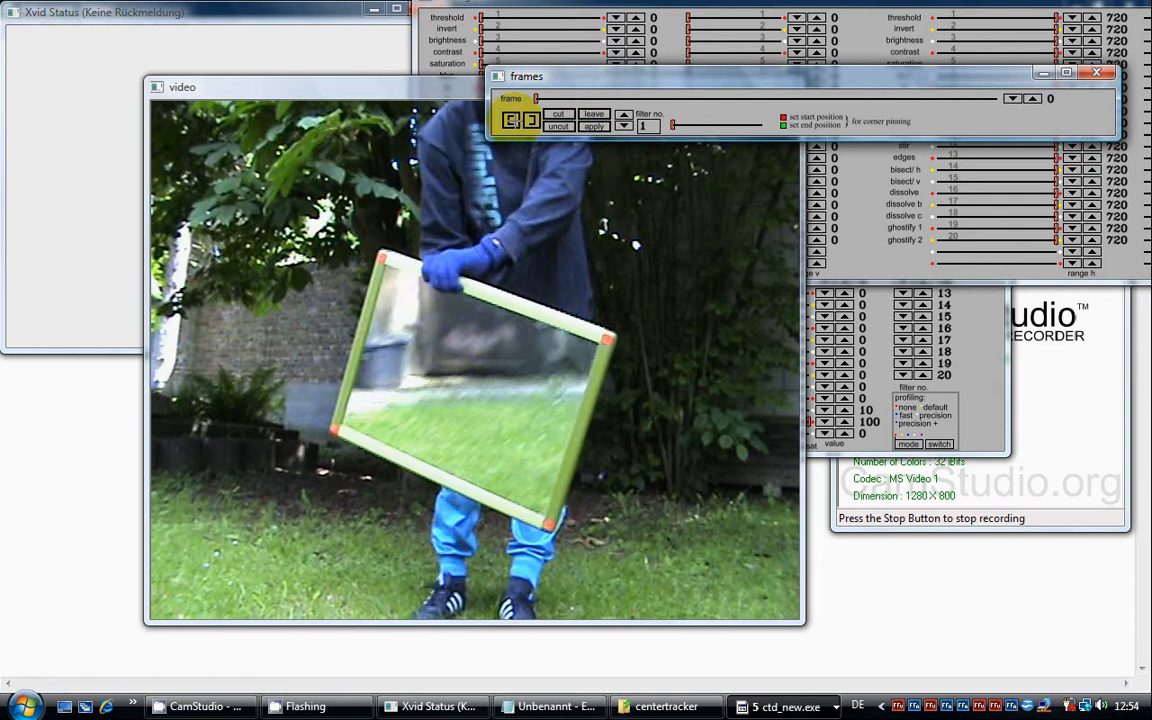
click(592, 98)
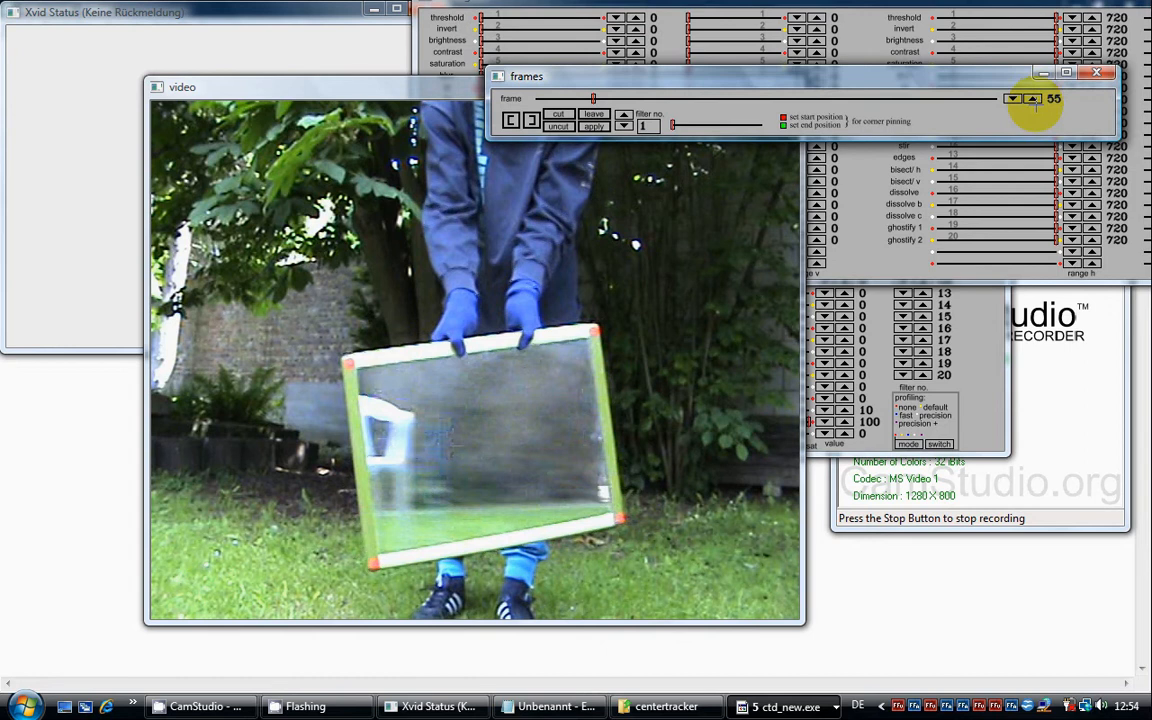
click(1033, 99)
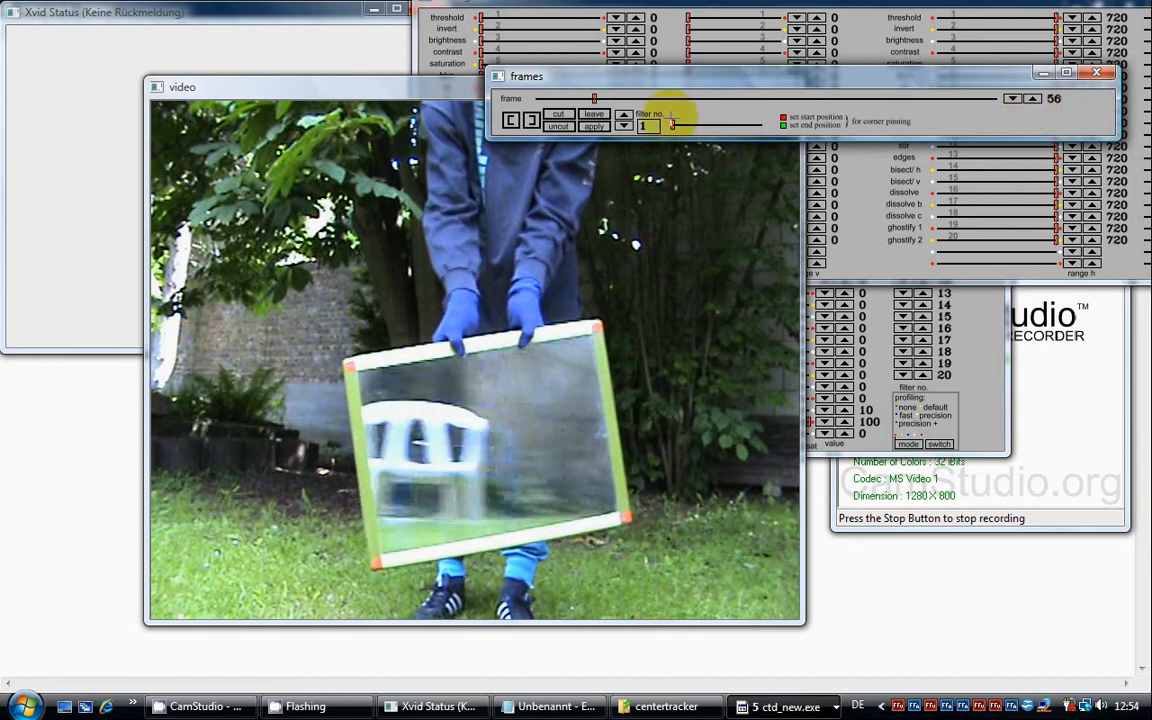
click(531, 120)
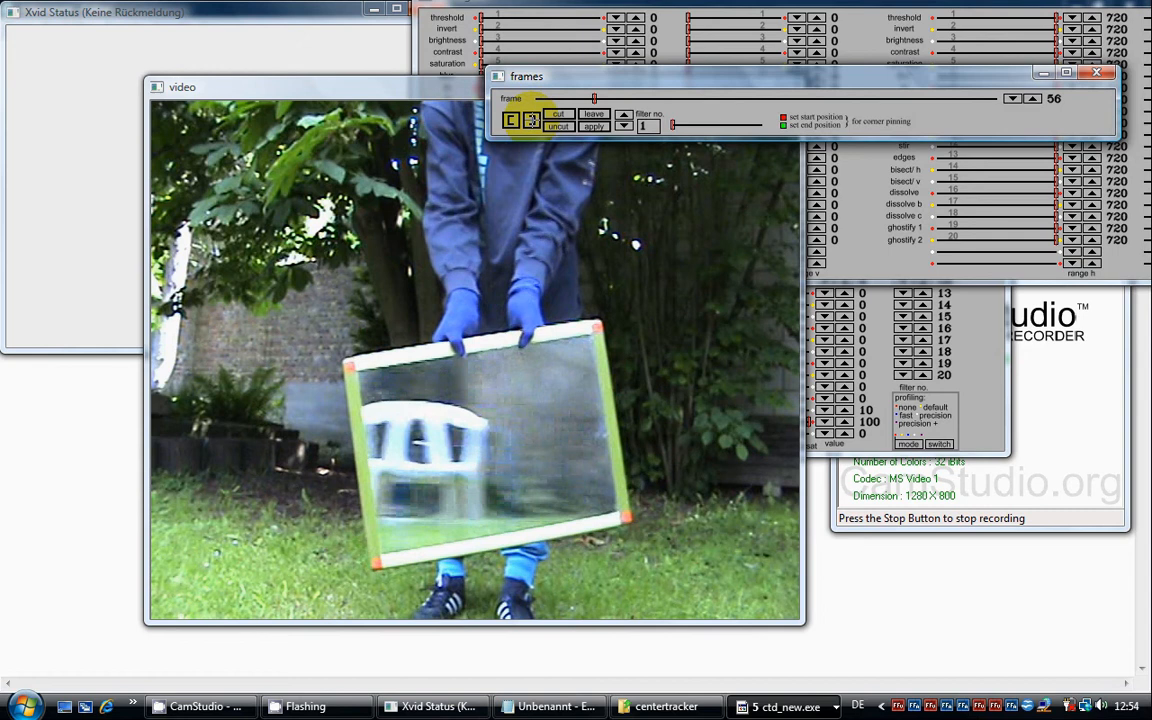
click(673, 123)
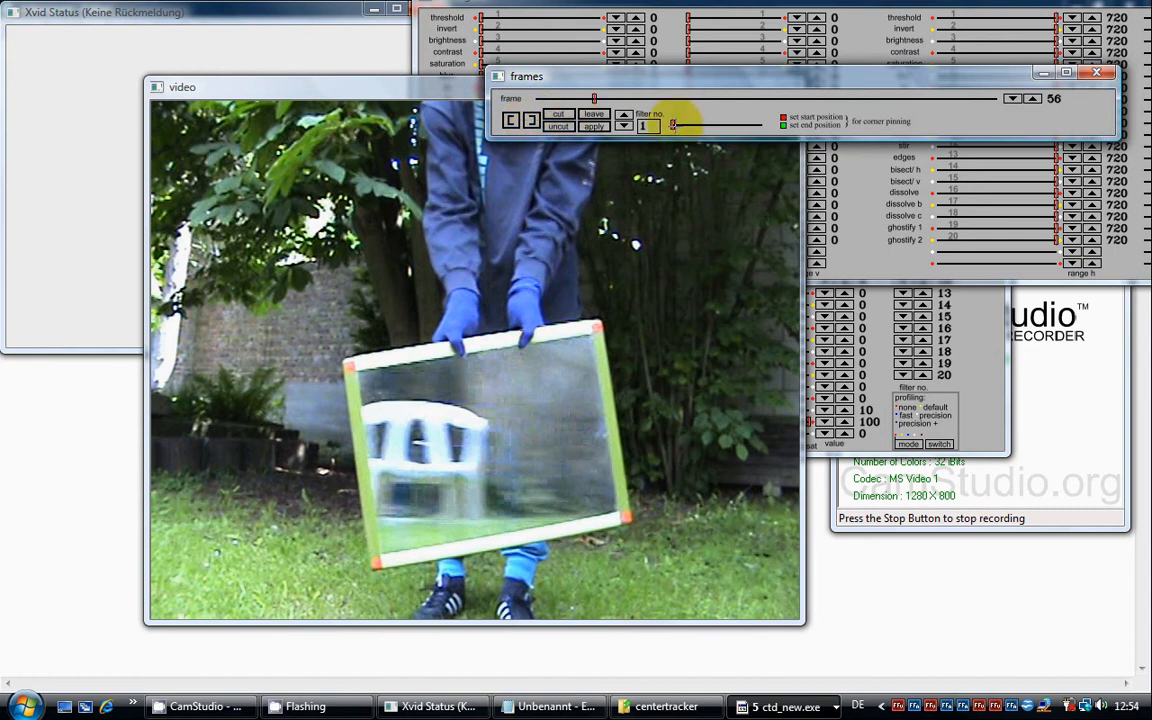
drag(673, 123, 704, 123)
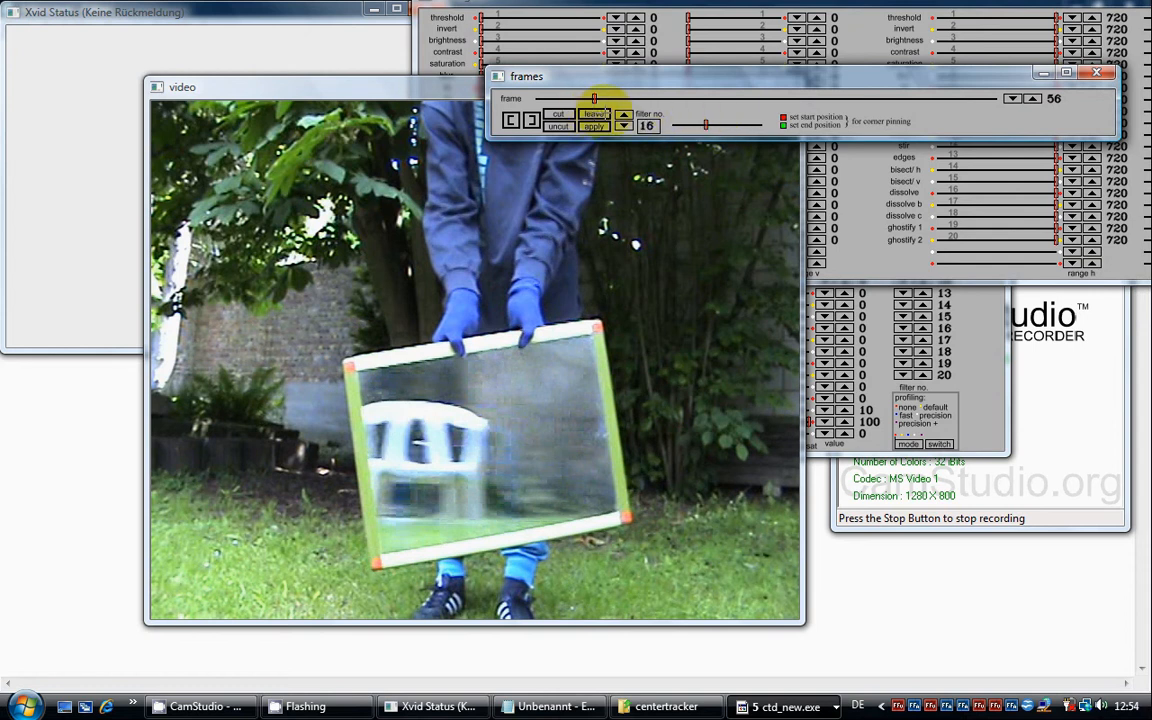
Mark the frame range from 373 to 435 and leave it out of filter number 16
click(927, 98)
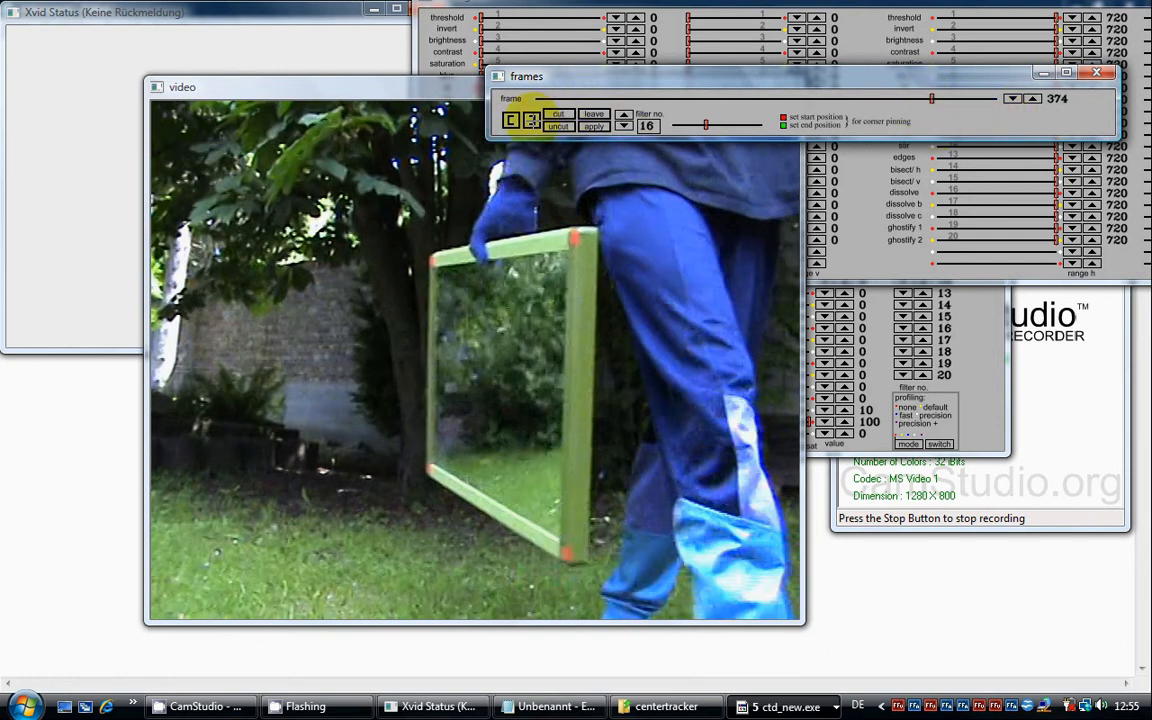
click(511, 119)
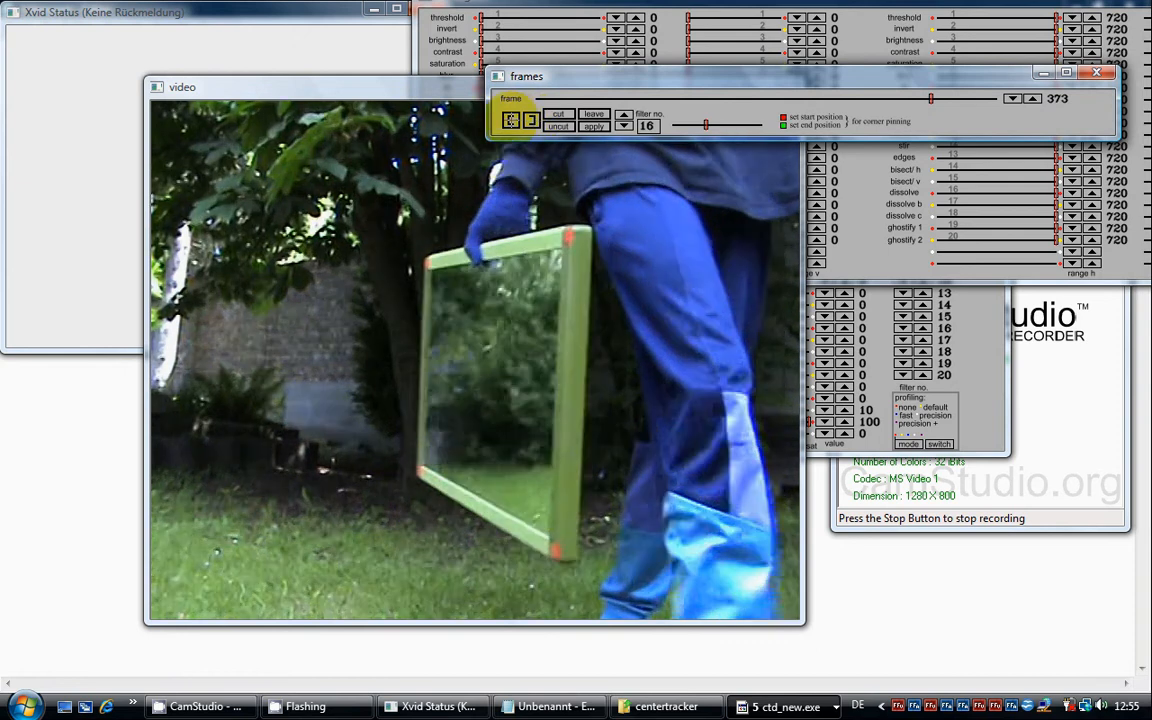
click(1012, 98)
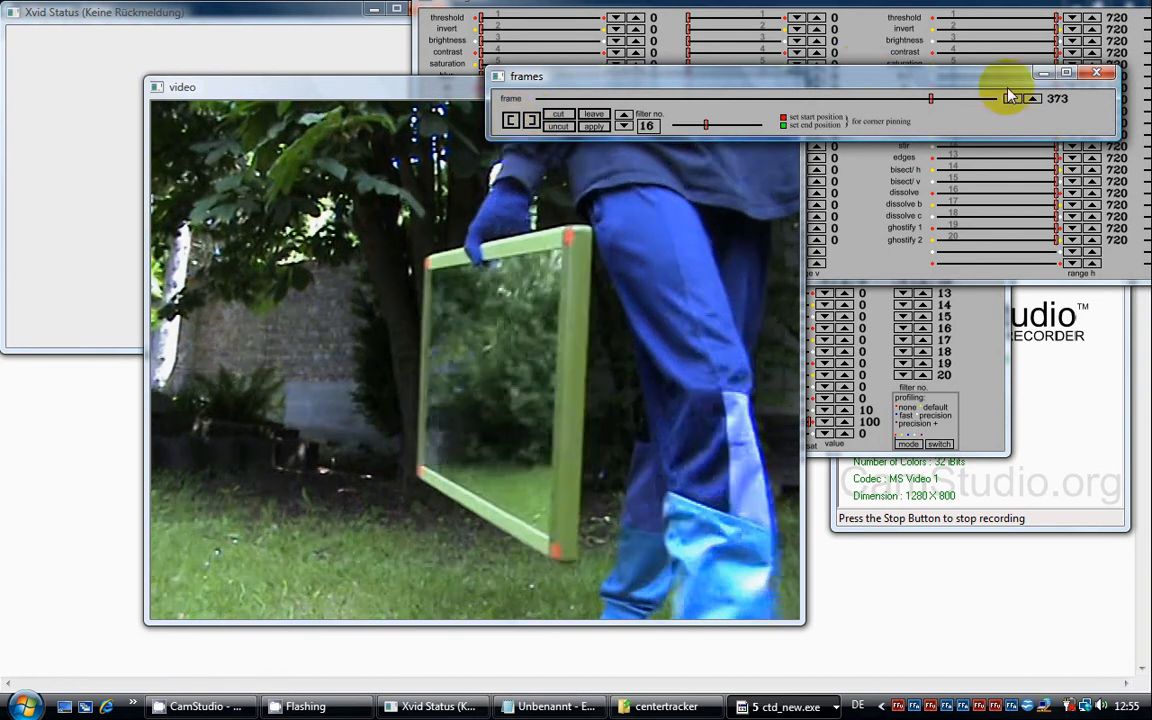
drag(1010, 95, 1038, 98)
click(531, 119)
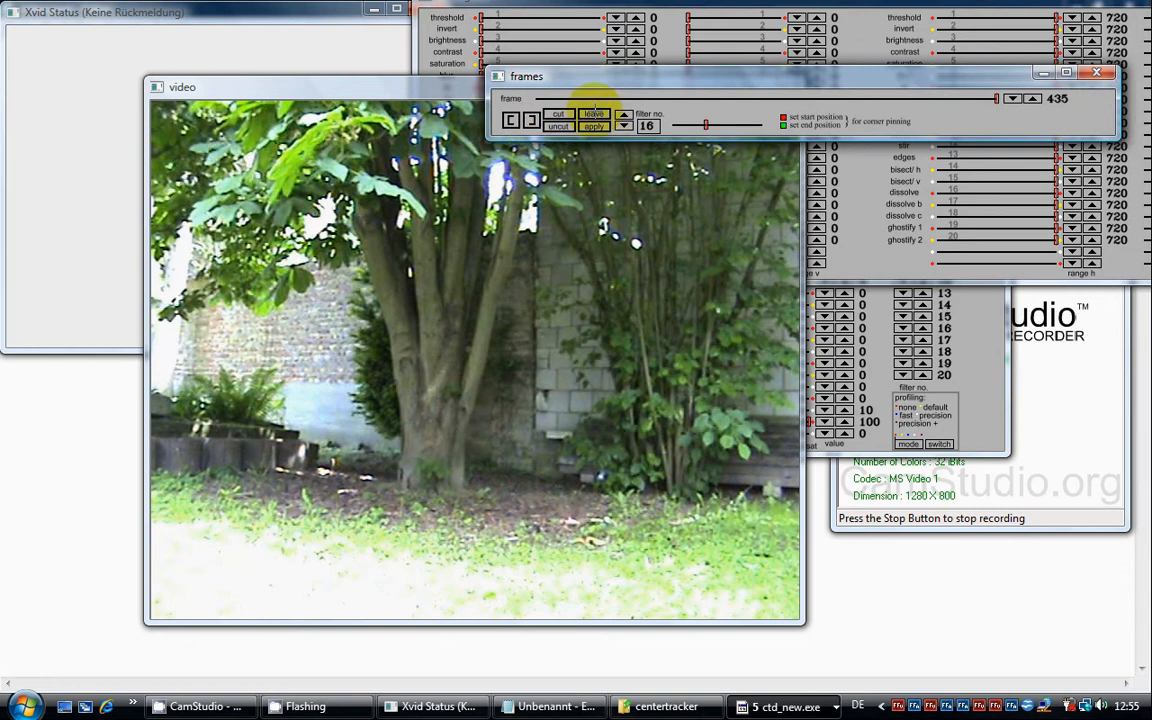
Go to frame 57 and pin the four corners of the corner-pinning frame on the mirror's orange markers
click(595, 99)
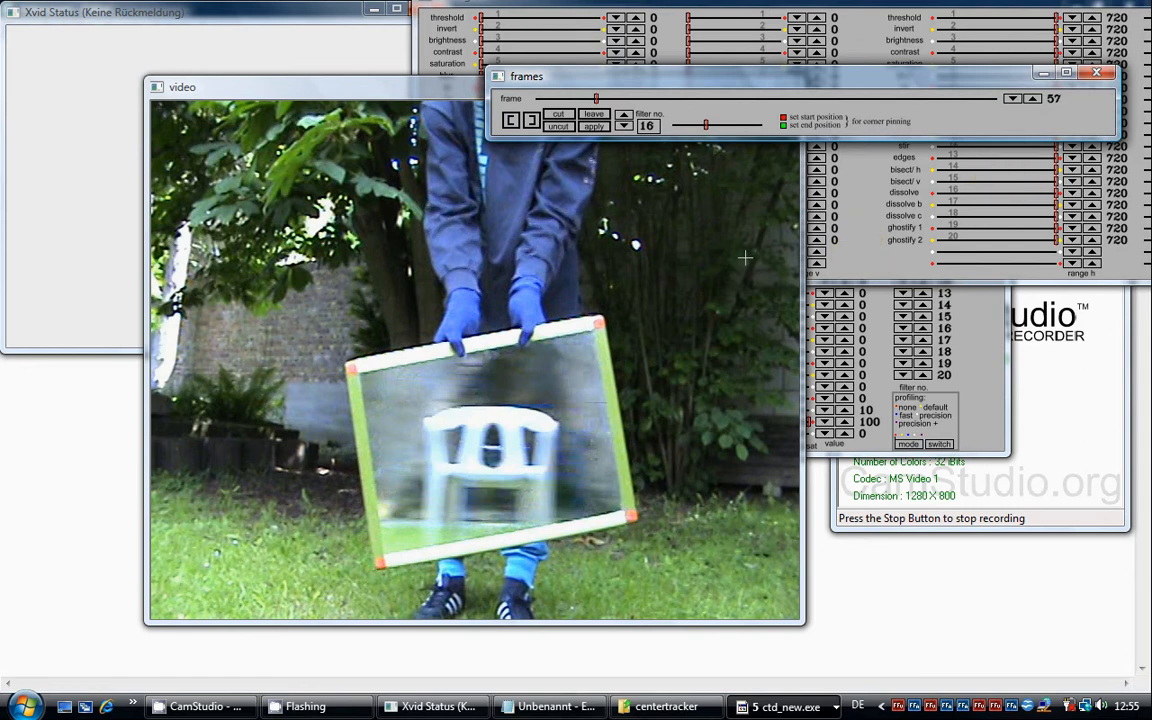
click(352, 370)
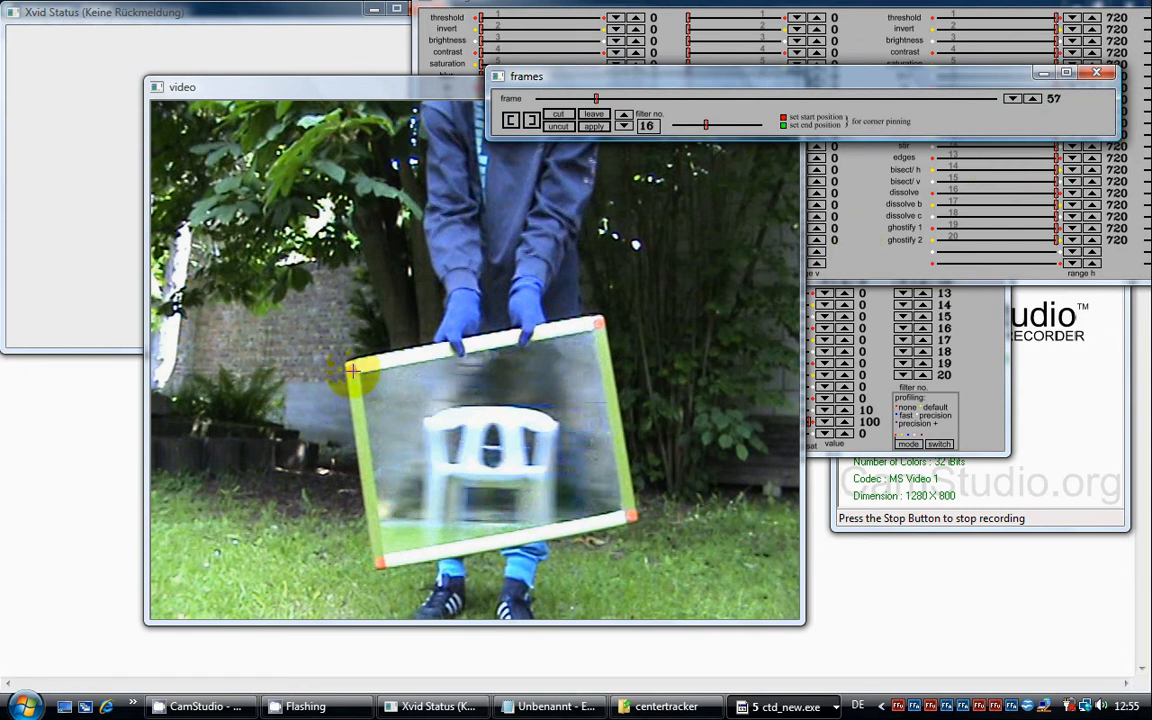
mouse_move(352, 370)
mouse_down()
mouse_move(519, 349)
mouse_move(530, 335)
mouse_move(597, 323)
mouse_up()
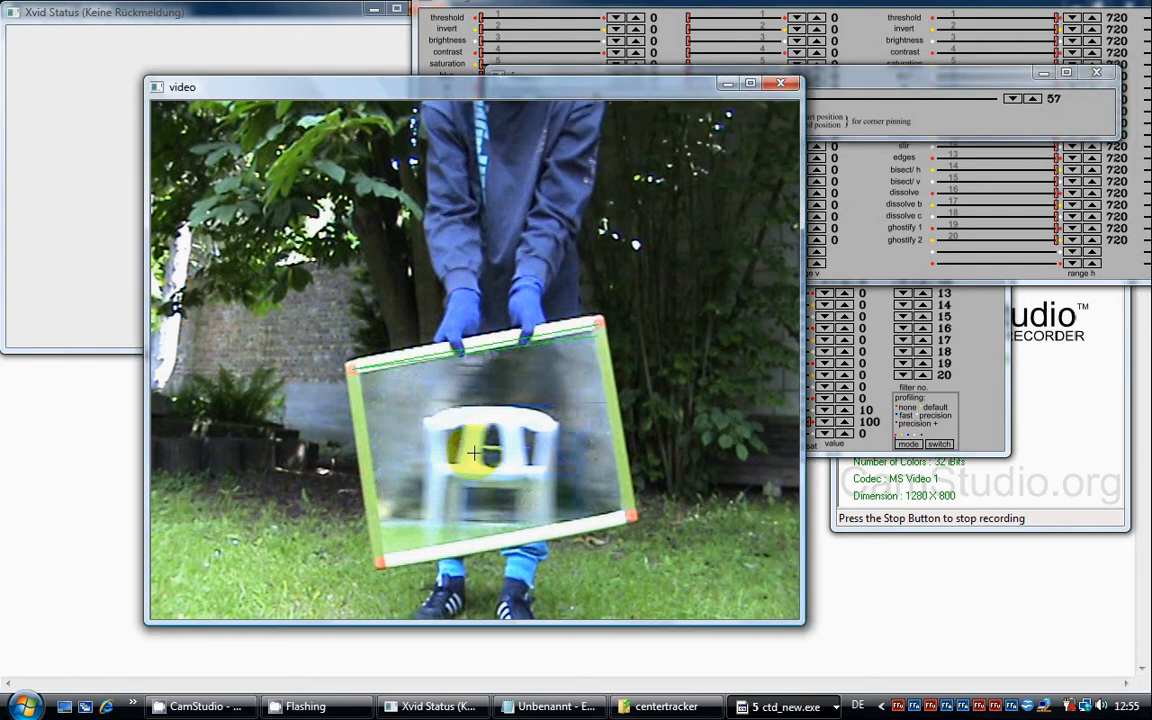
click(380, 562)
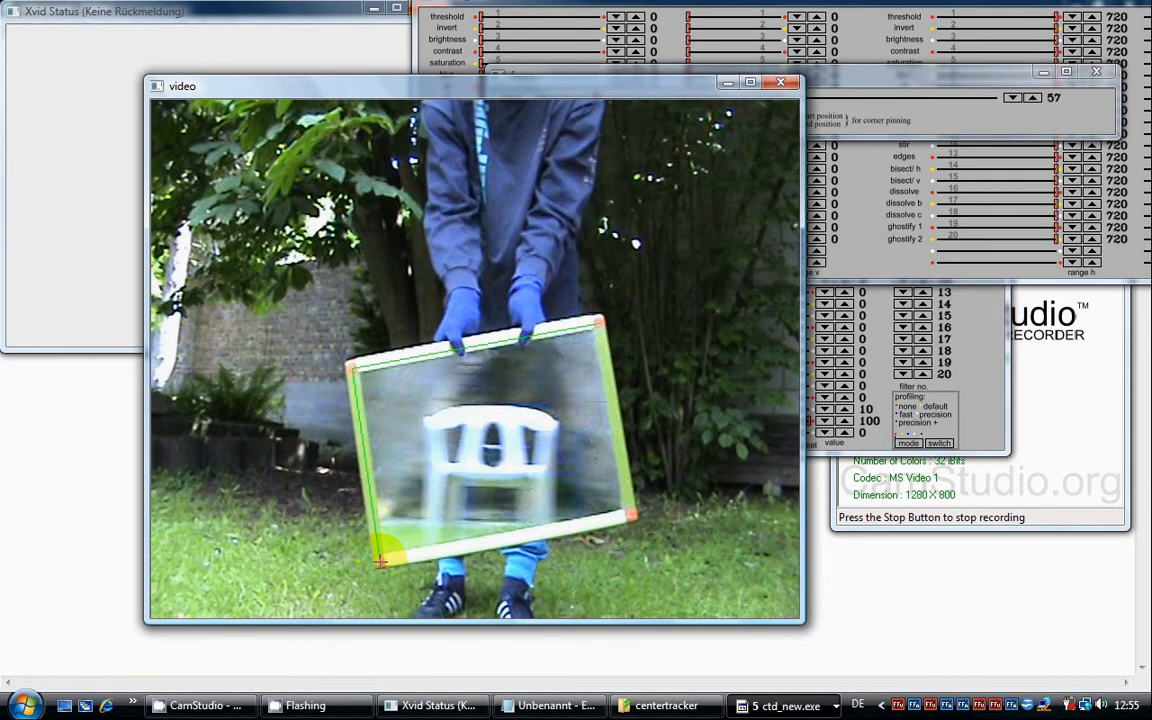
click(627, 514)
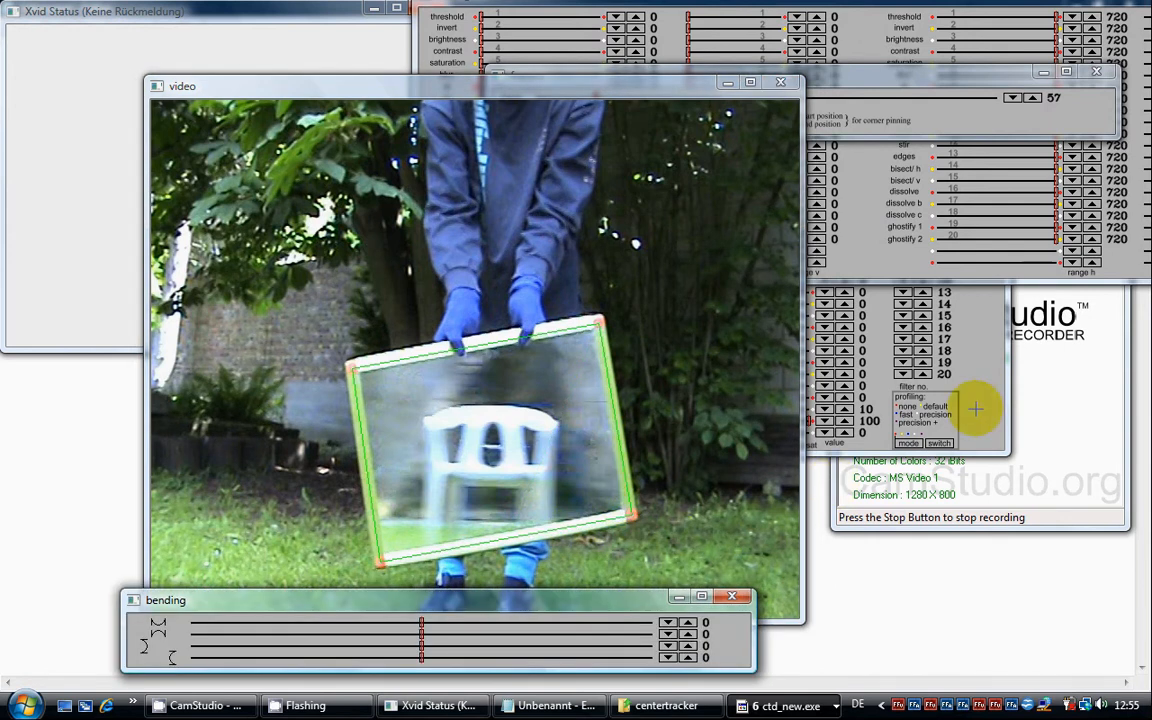
Set the dissolve filter (number 16) to 255 in the filter settings
click(827, 351)
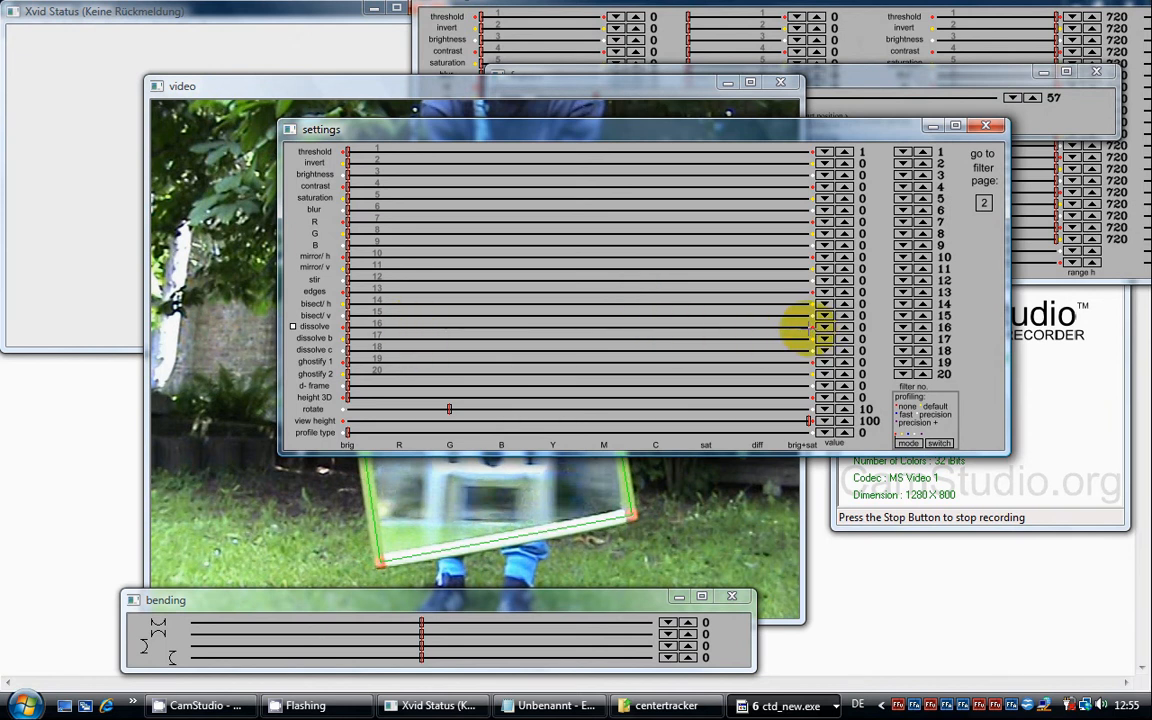
click(810, 326)
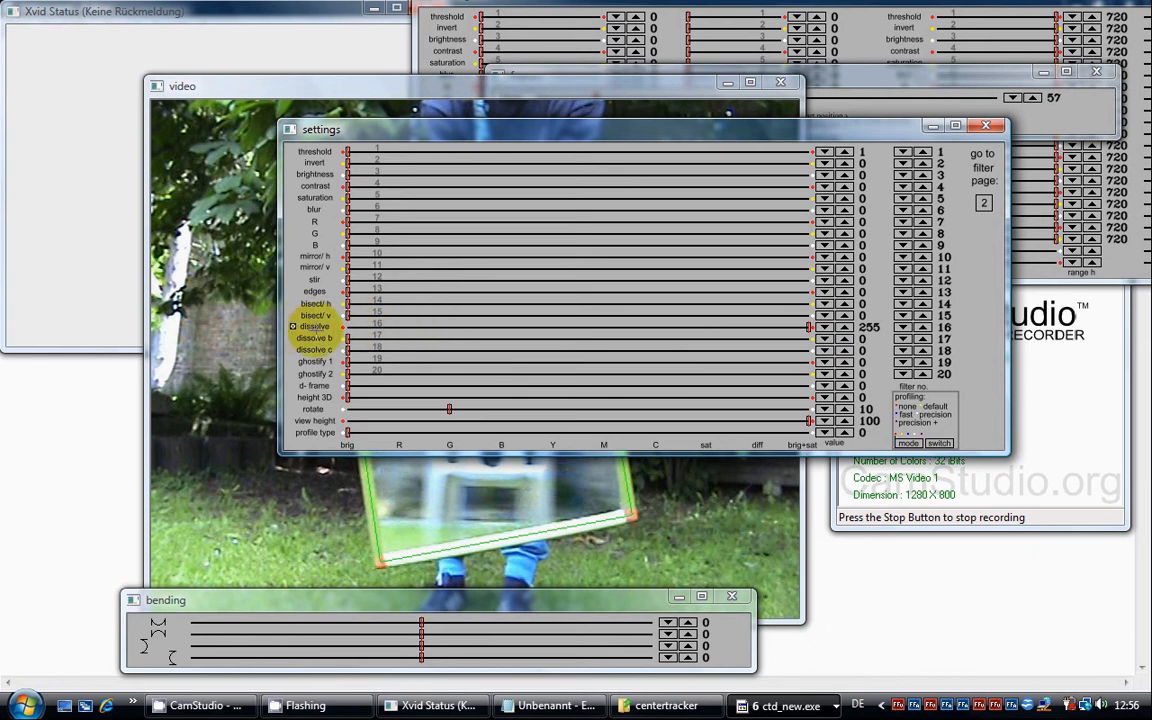
Start the output from the video window and choose the Xvid MPEG-4 Codec for compression
click(308, 88)
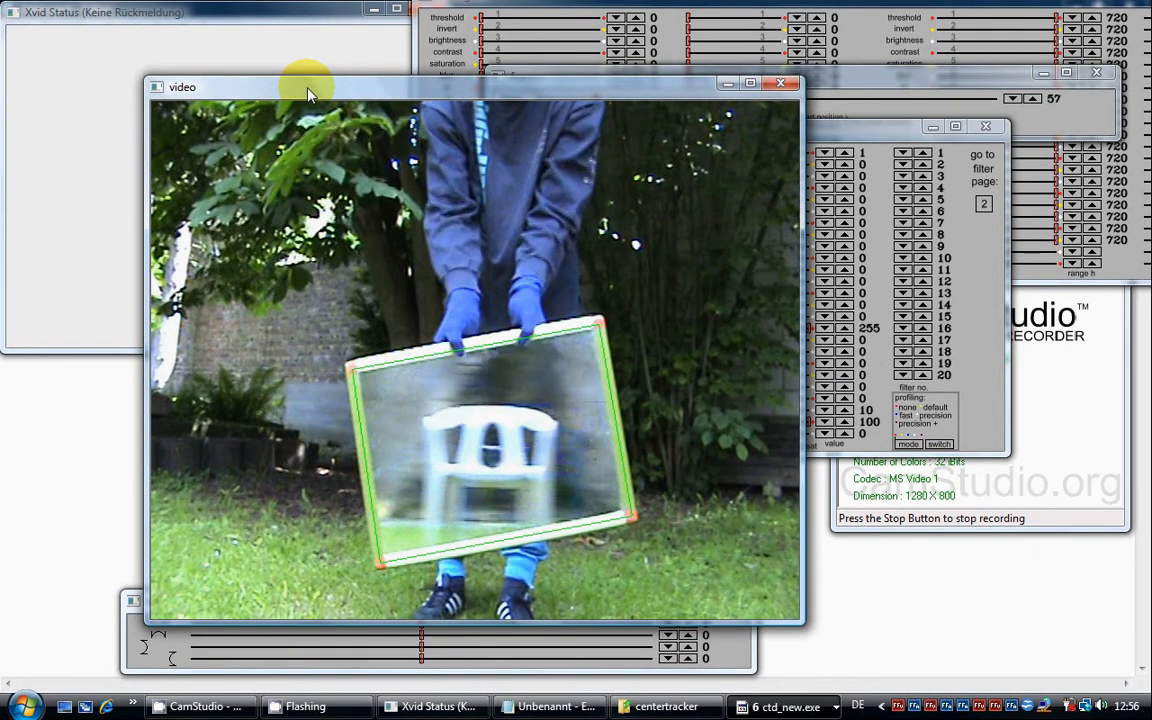
click(227, 152)
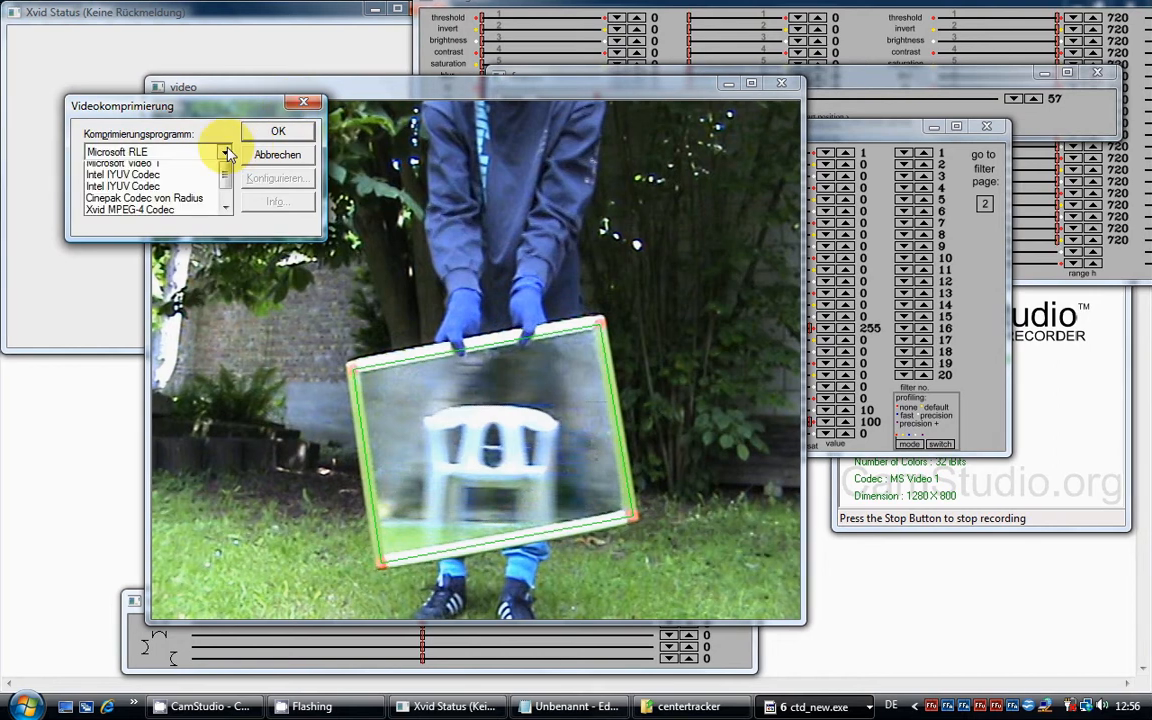
click(170, 226)
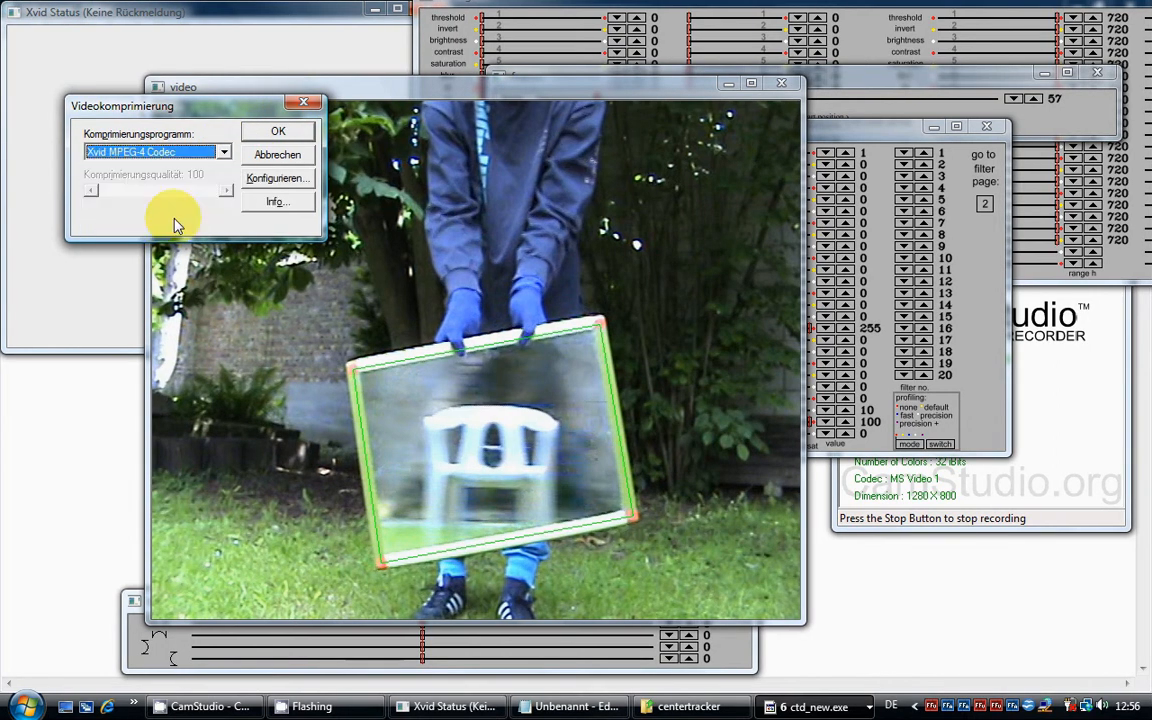
click(276, 132)
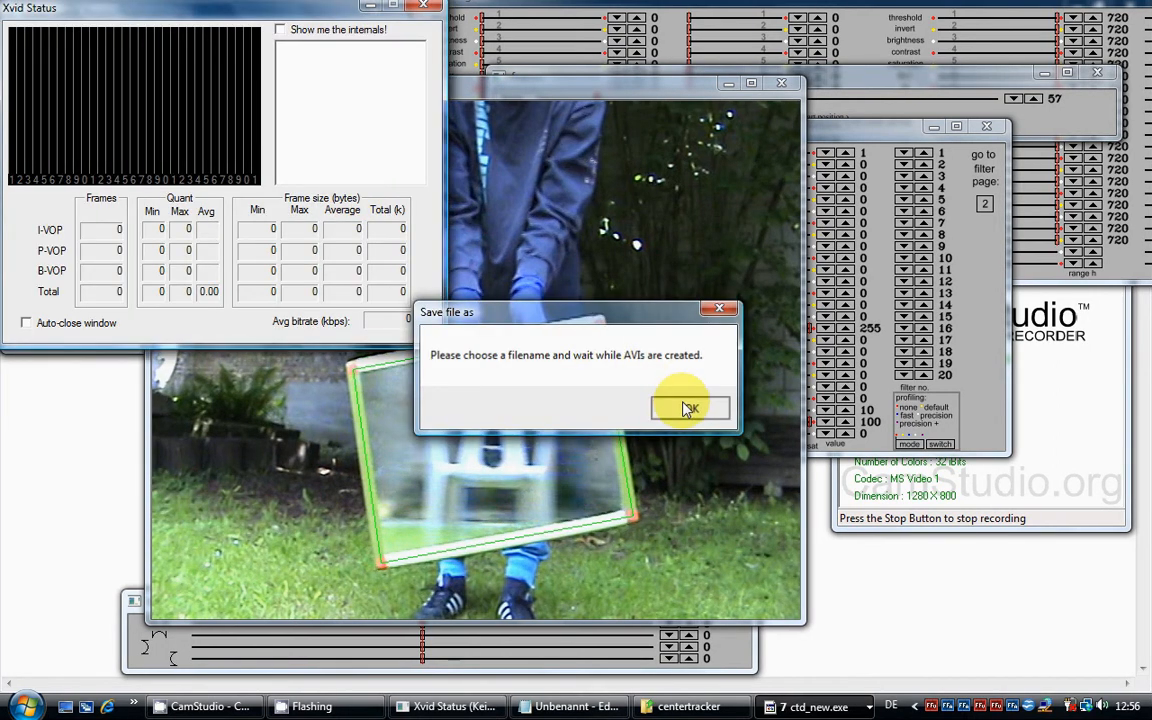
Save the output AVI as mirror3 in the 04.06.2013 folder and let the processing run
click(687, 409)
text(mirror)
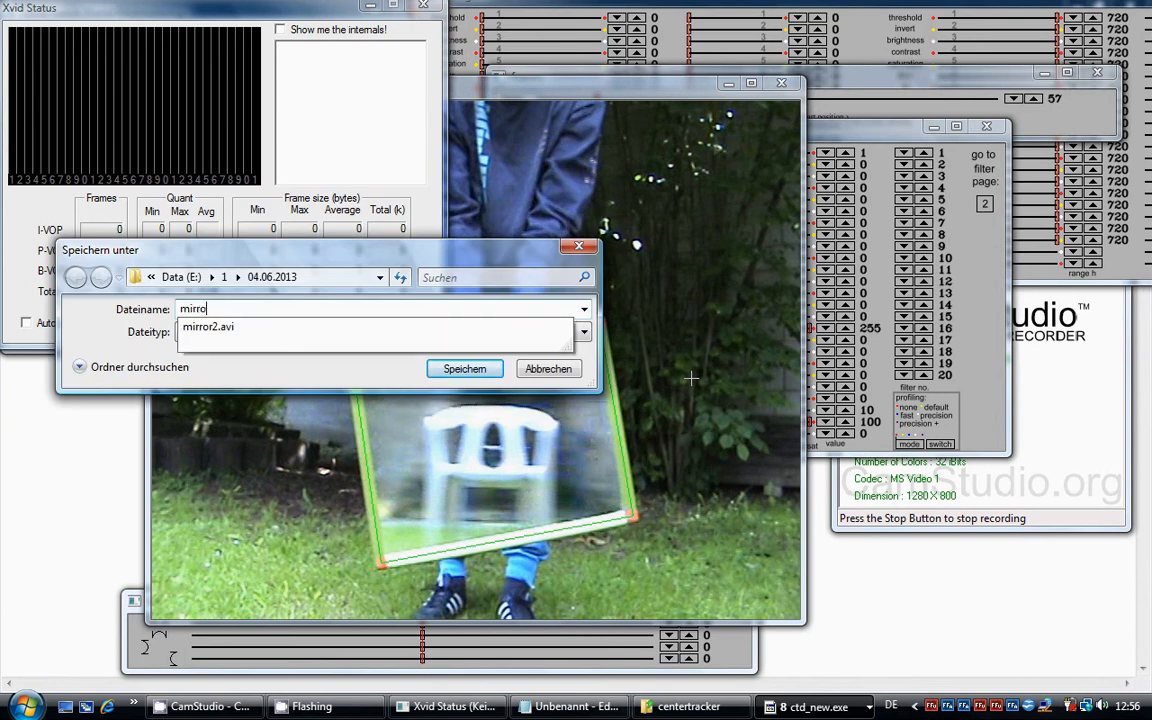
key(Escape)
text(3)
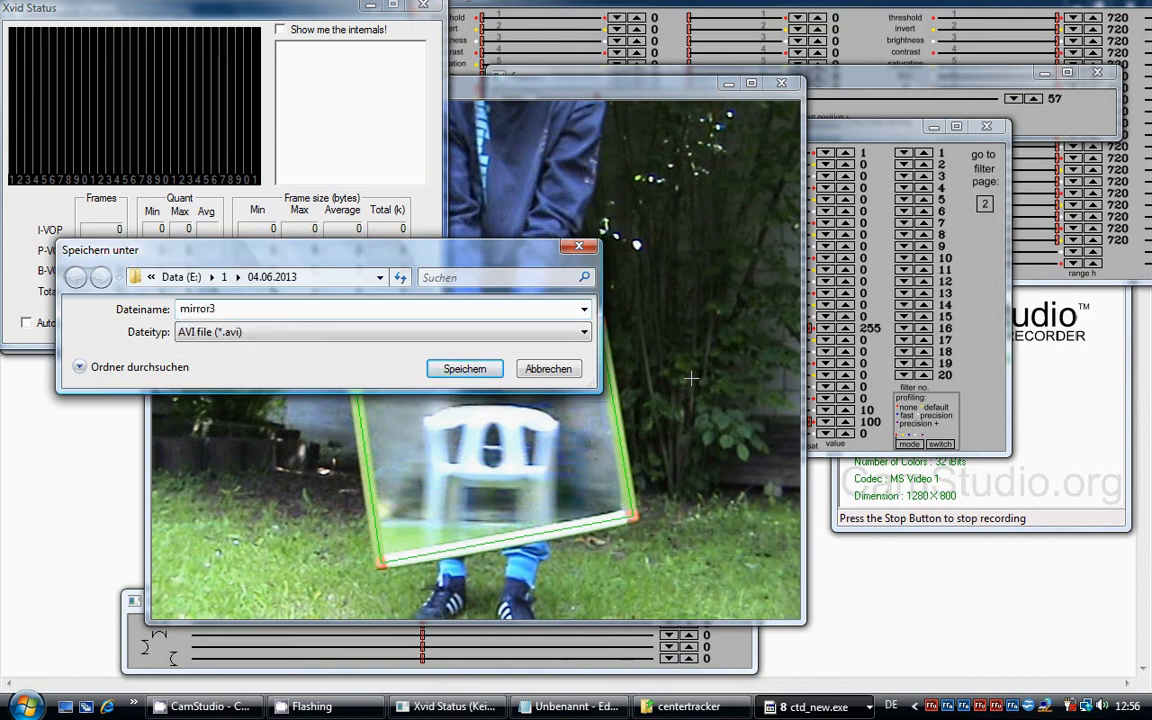
key(Return)
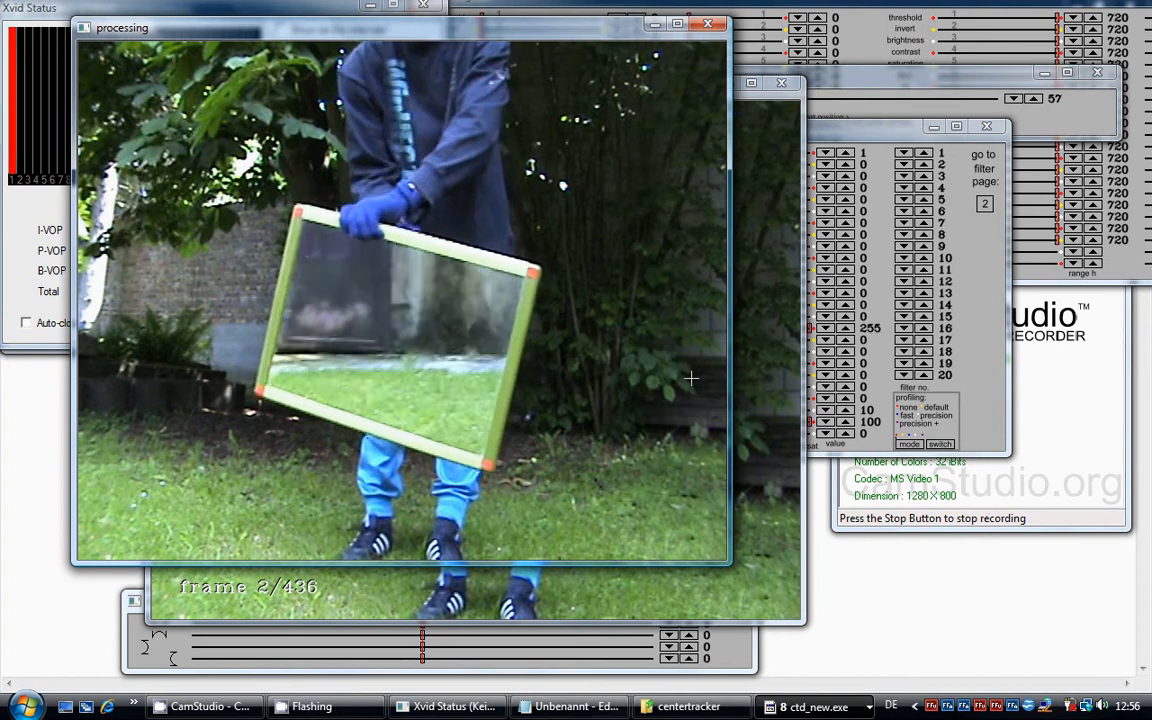